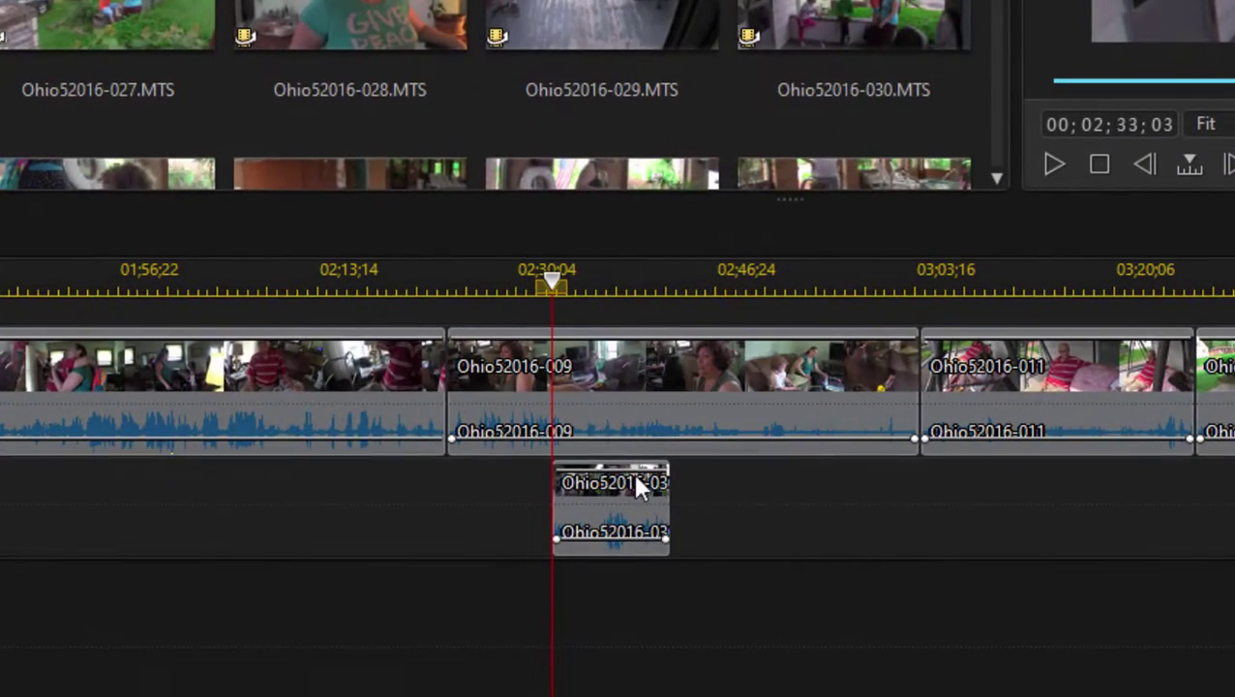
{"action": "left_click", "coordinate": [617, 491]}
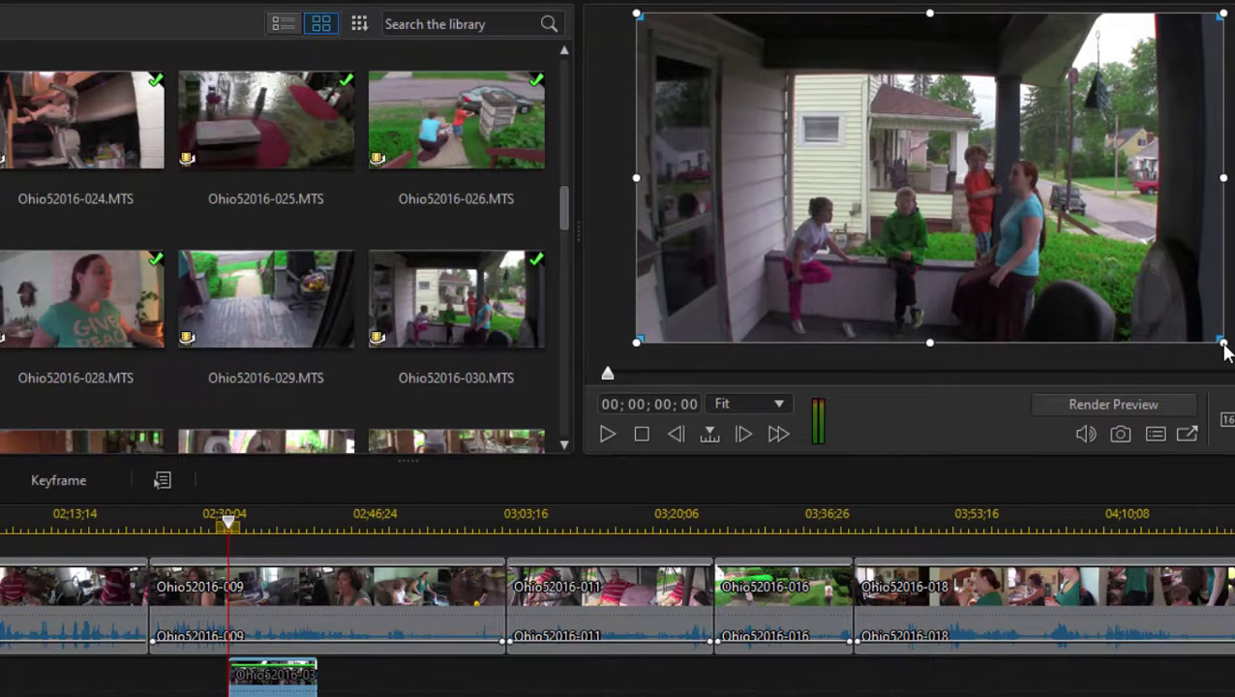
{"action": "left_click_drag", "start_coordinate": [1222, 351], "coordinate": [1082, 270]}
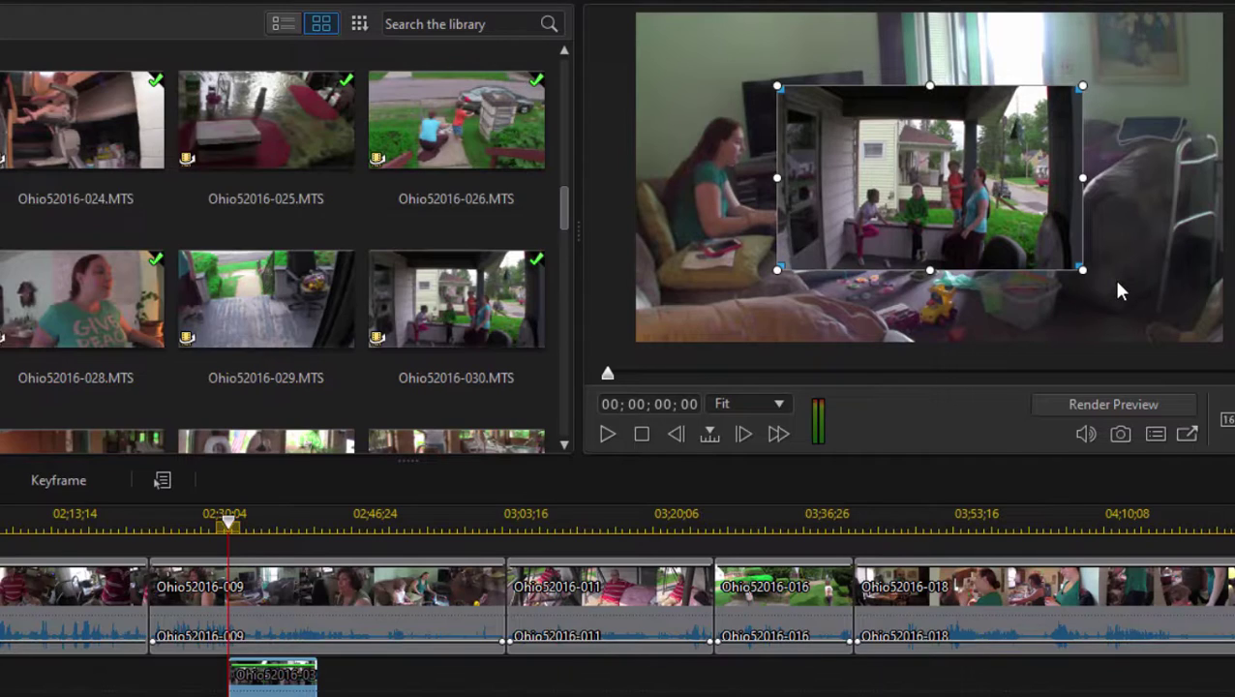
{"action": "key", "text": "ctrl+z"}
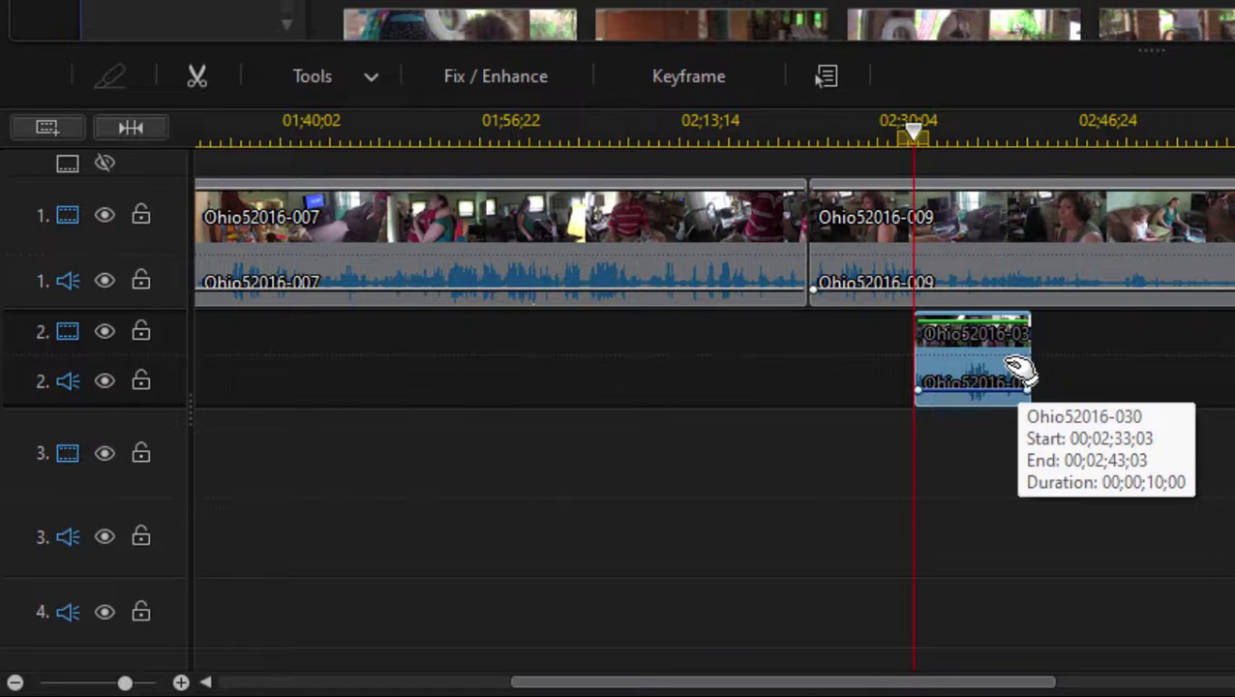
{"action": "left_click", "coordinate": [370, 89]}
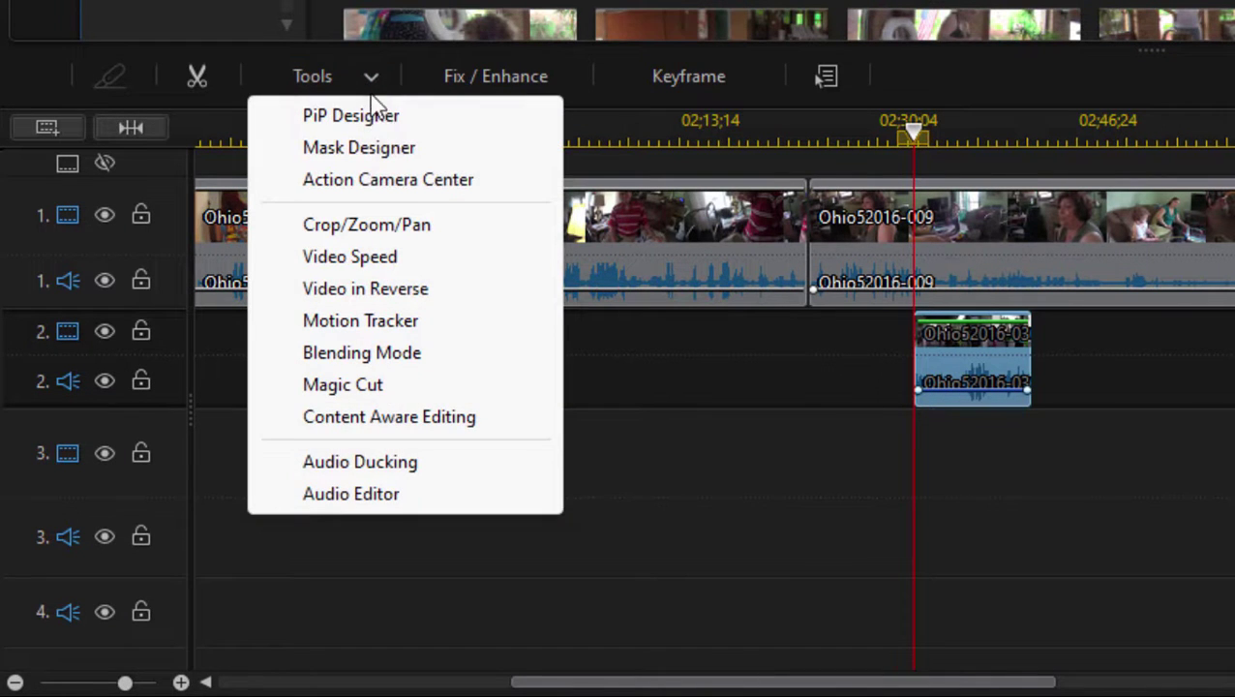
{"action": "left_click", "coordinate": [1179, 380]}
{"action": "mouse_move", "coordinate": [992, 367]}
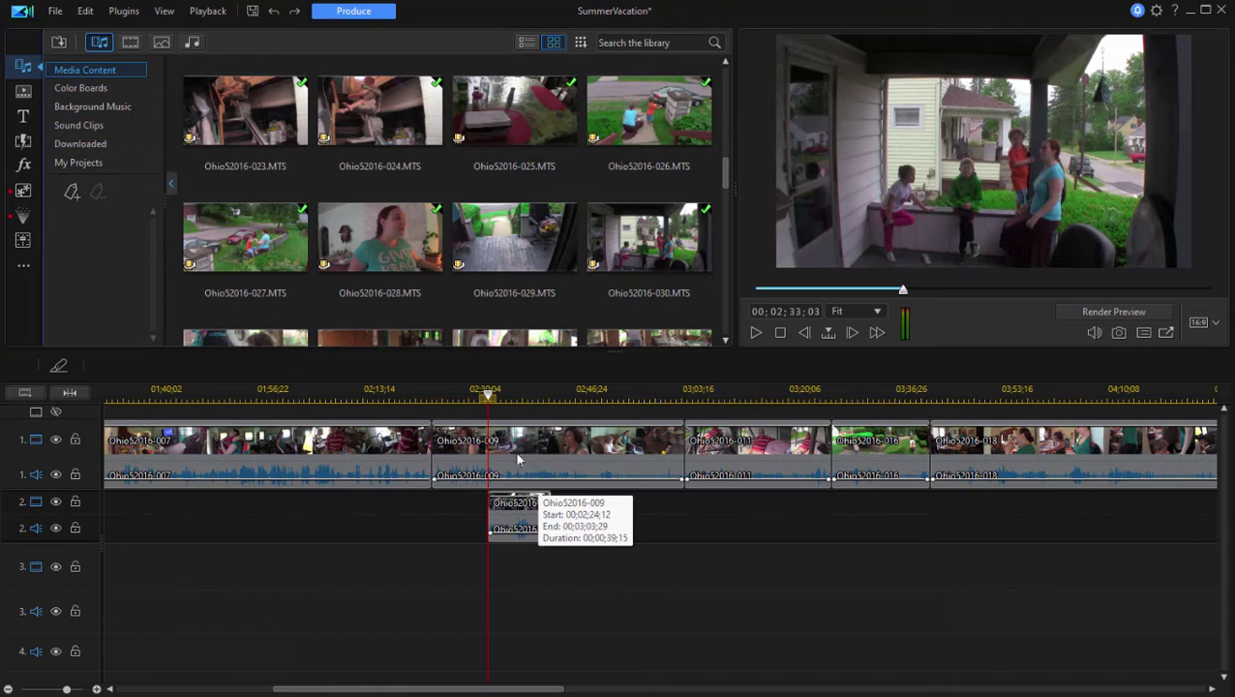
{"action": "left_click", "coordinate": [513, 504]}
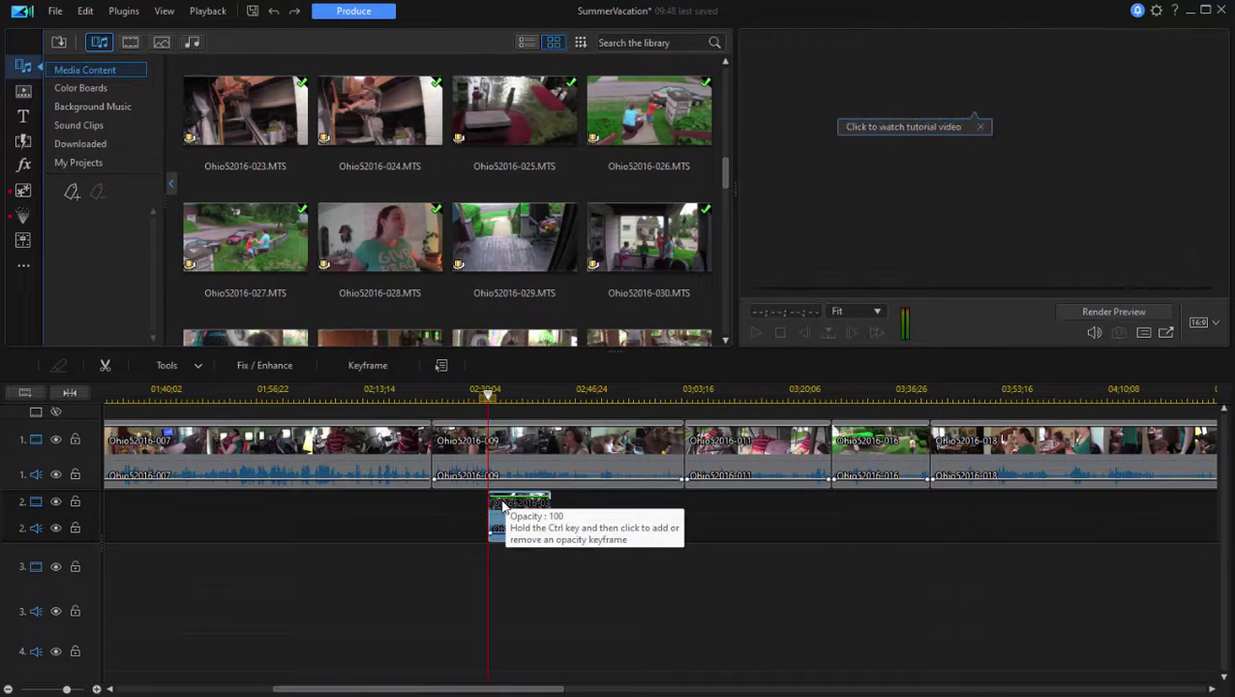
Open the PiP Designer for the Ohio52016-030 overlay clip, undoing a trial corner resize.
{"action": "double_click", "coordinate": [503, 505]}
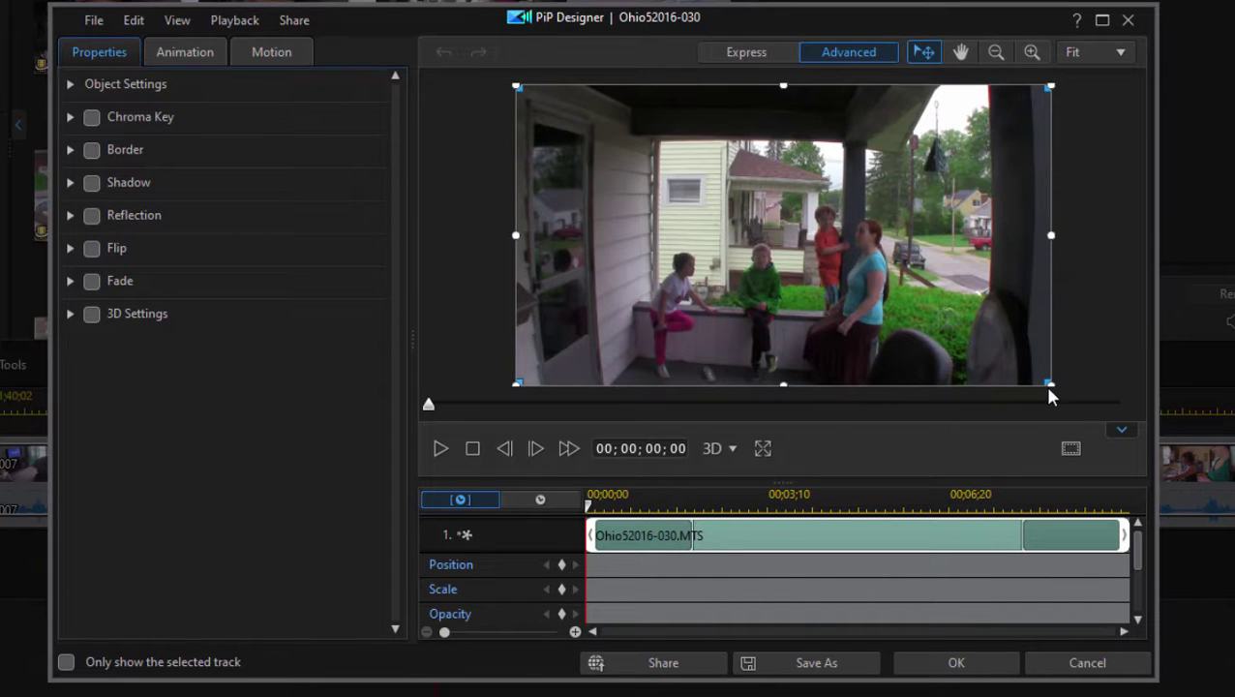
{"action": "left_click_drag", "start_coordinate": [1049, 383], "coordinate": [975, 342]}
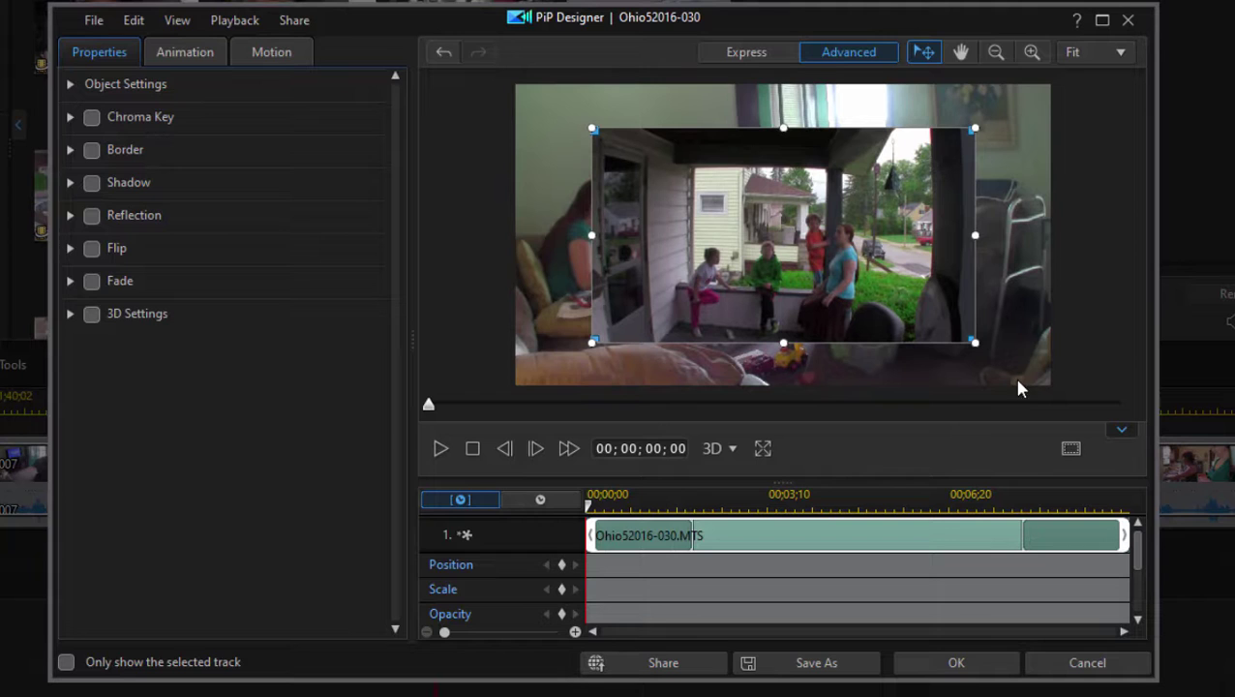
{"action": "key", "text": "ctrl+z"}
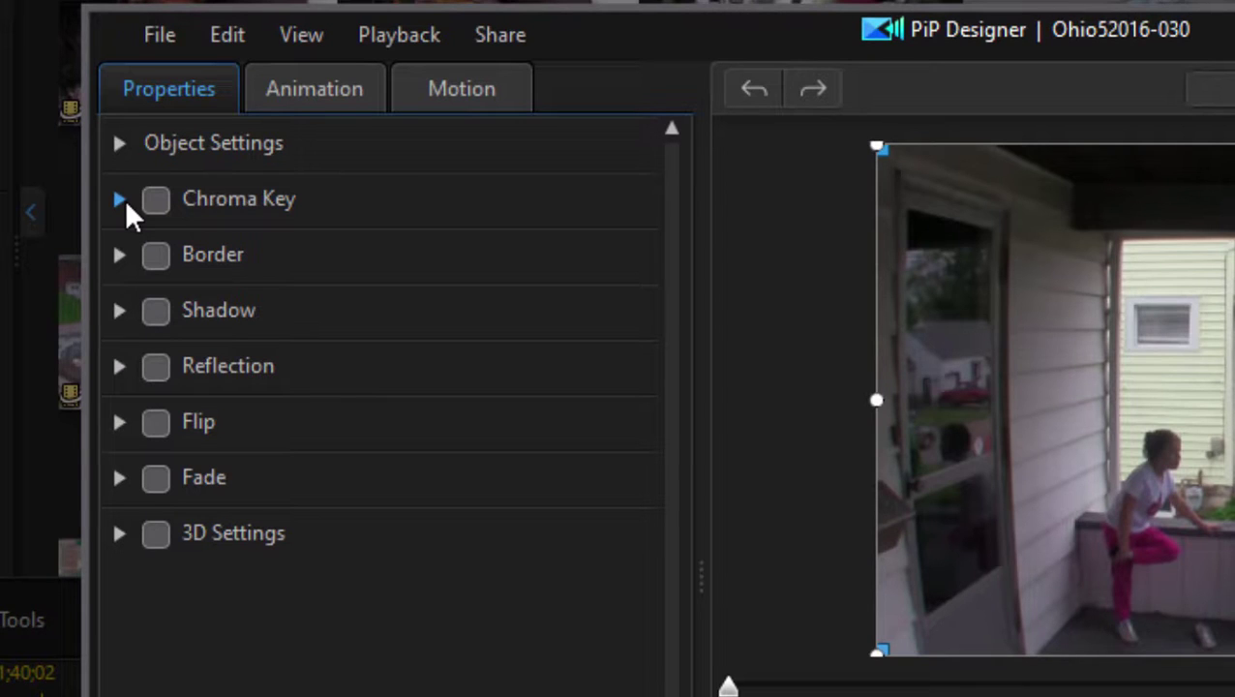
{"action": "left_click", "coordinate": [121, 476]}
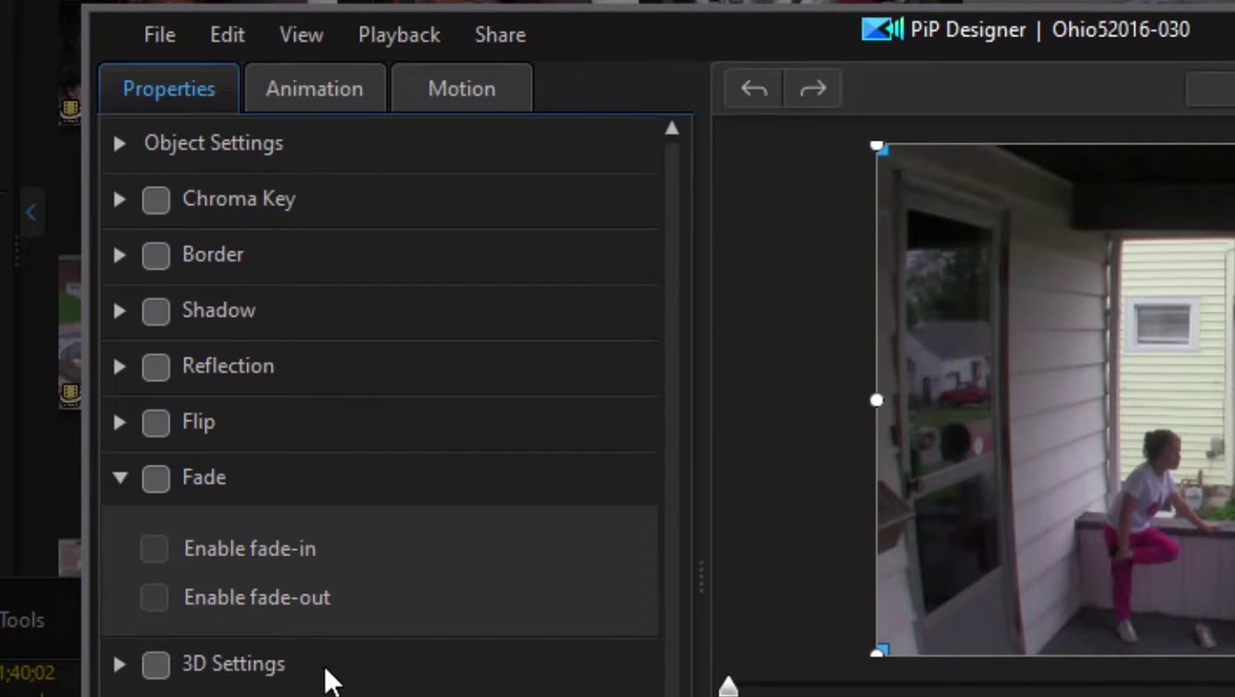
{"action": "left_click", "coordinate": [155, 477]}
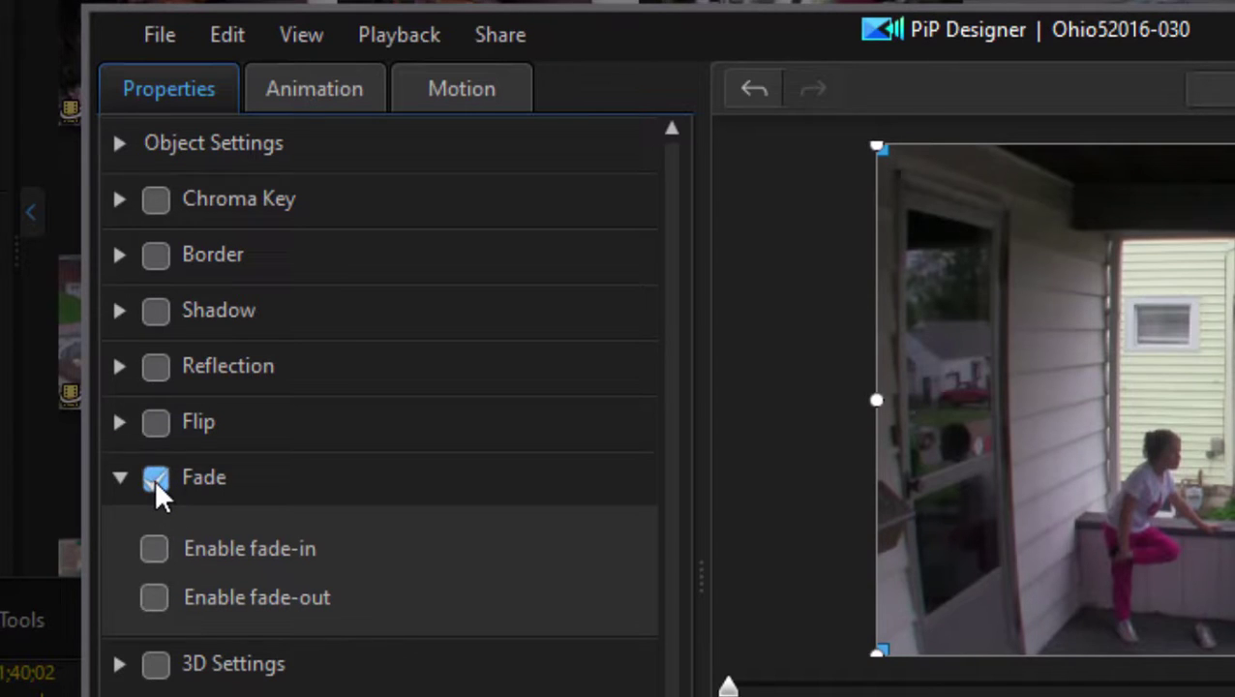
{"action": "left_click", "coordinate": [155, 478]}
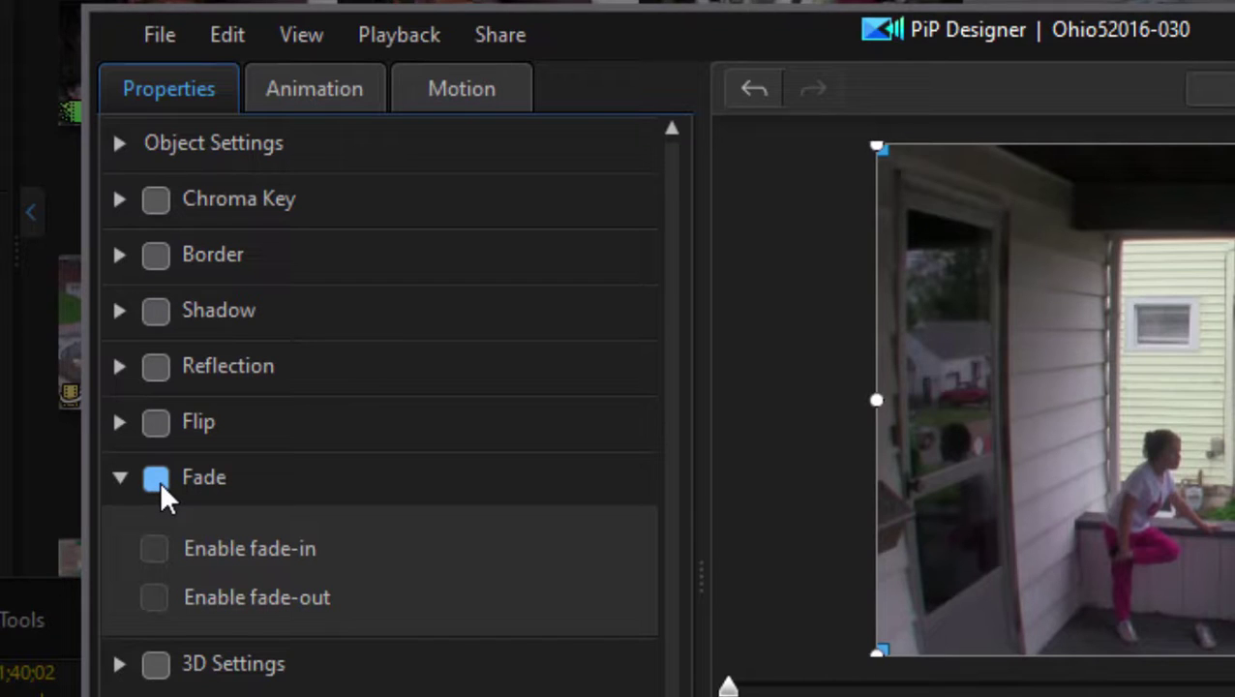
{"action": "left_click", "coordinate": [157, 478]}
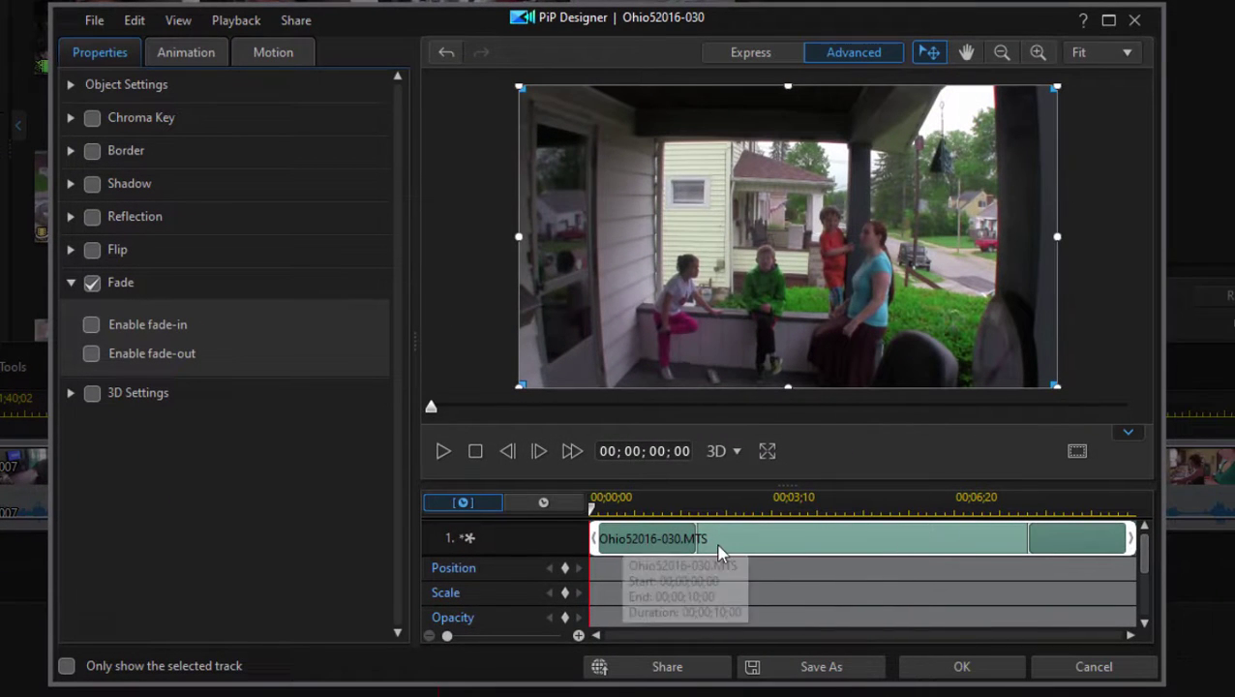
{"action": "left_click_drag", "start_coordinate": [677, 538], "coordinate": [704, 540]}
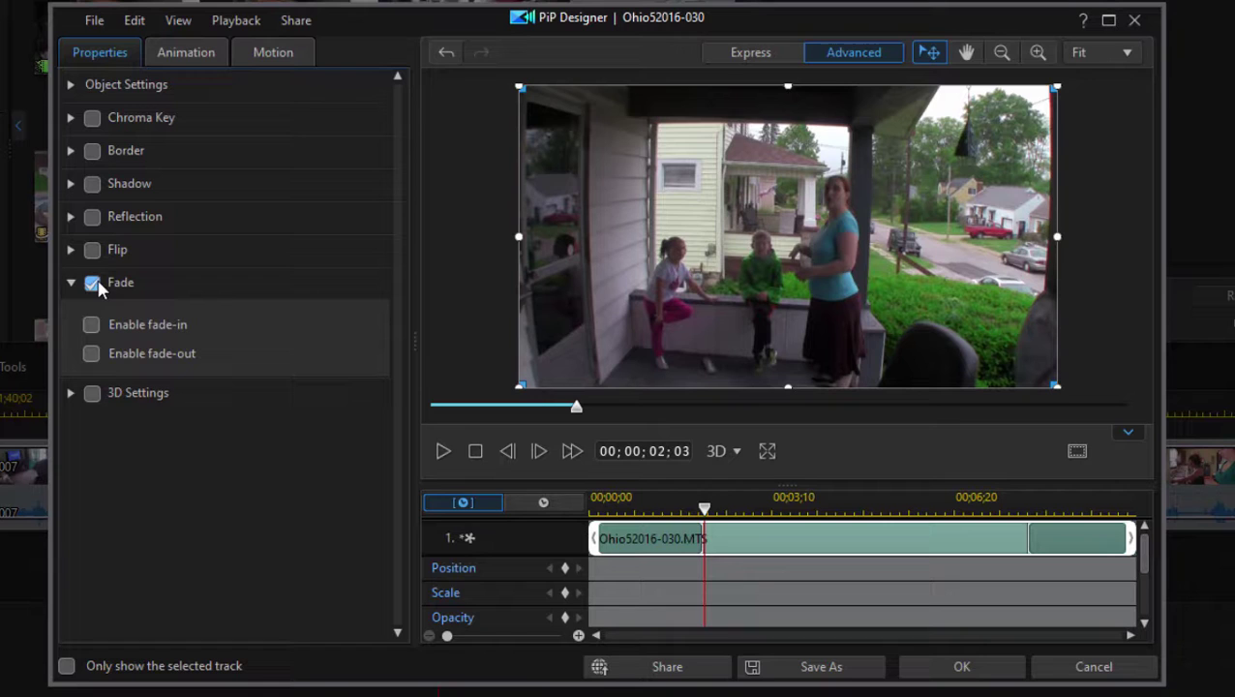
{"action": "left_click", "coordinate": [91, 283]}
{"action": "left_click", "coordinate": [72, 283]}
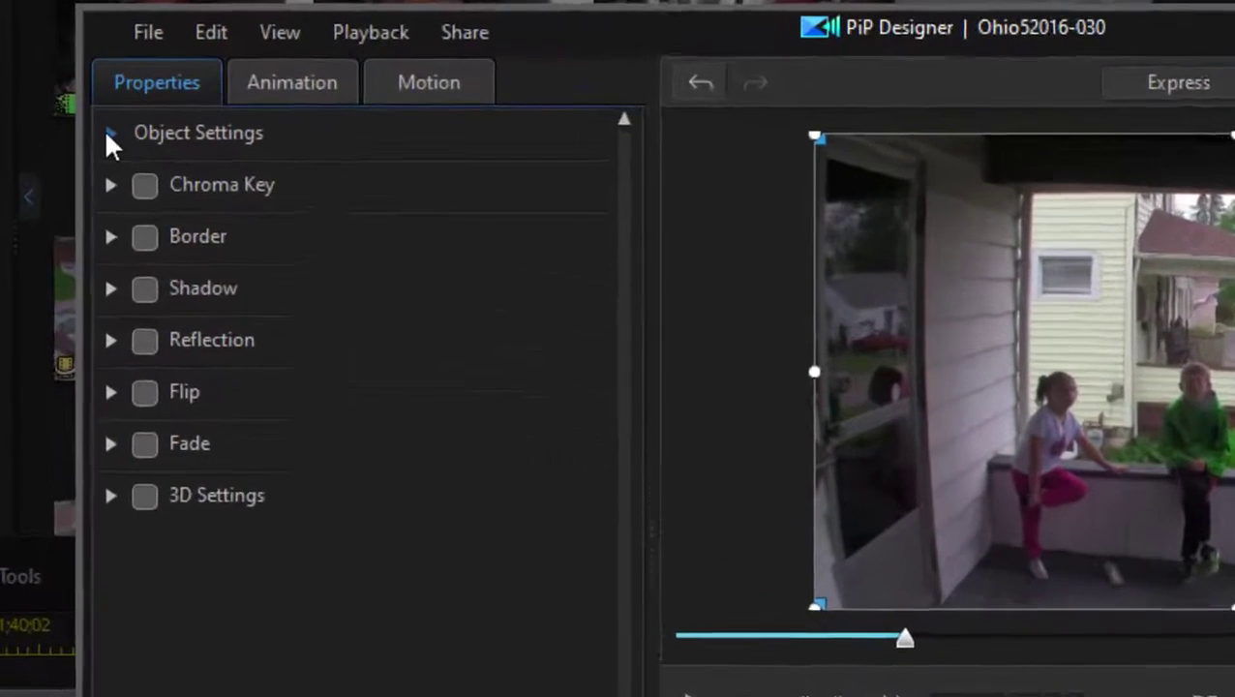
Expand Object Settings and shrink the overlay stepwise to 0.592 scale.
{"action": "left_click", "coordinate": [70, 87]}
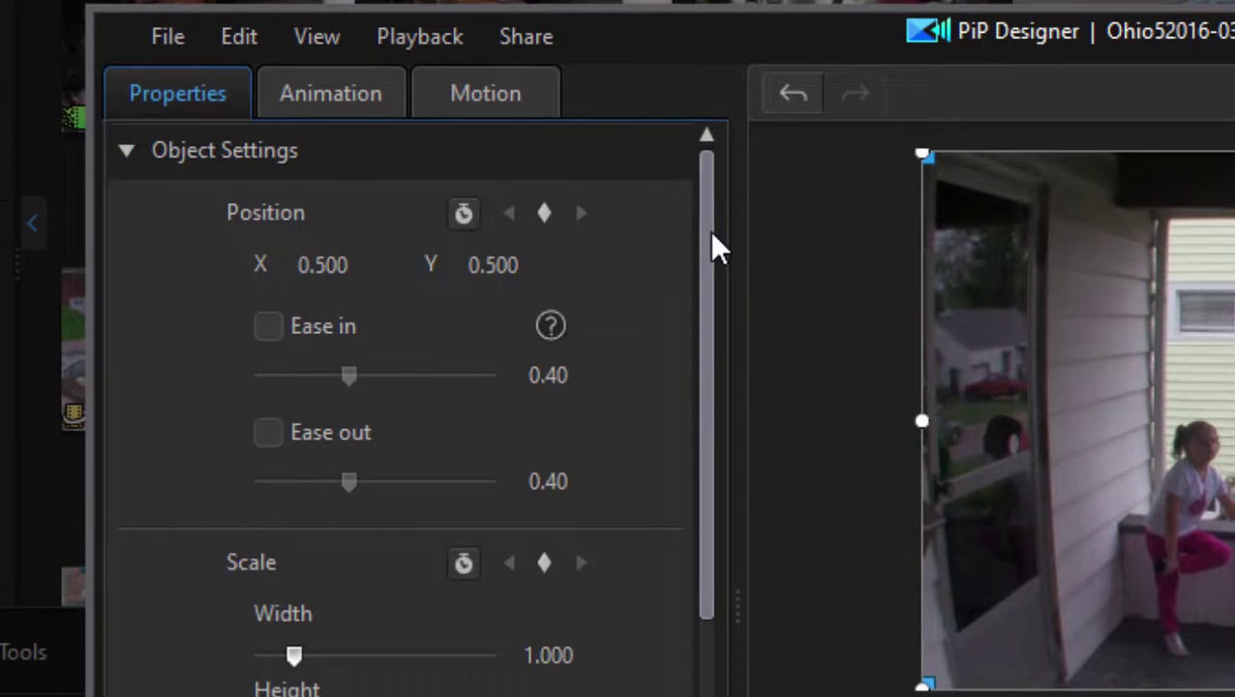
{"action": "left_click_drag", "start_coordinate": [711, 242], "coordinate": [649, 406]}
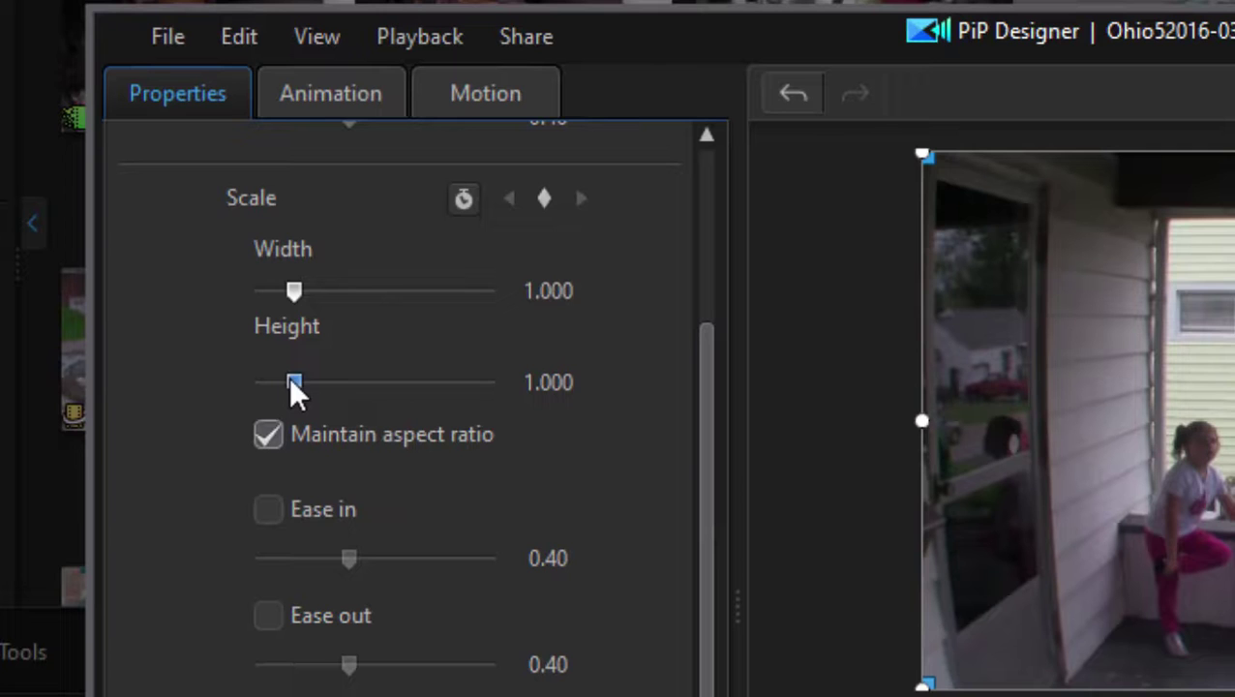
{"action": "left_click_drag", "start_coordinate": [290, 376], "coordinate": [278, 378]}
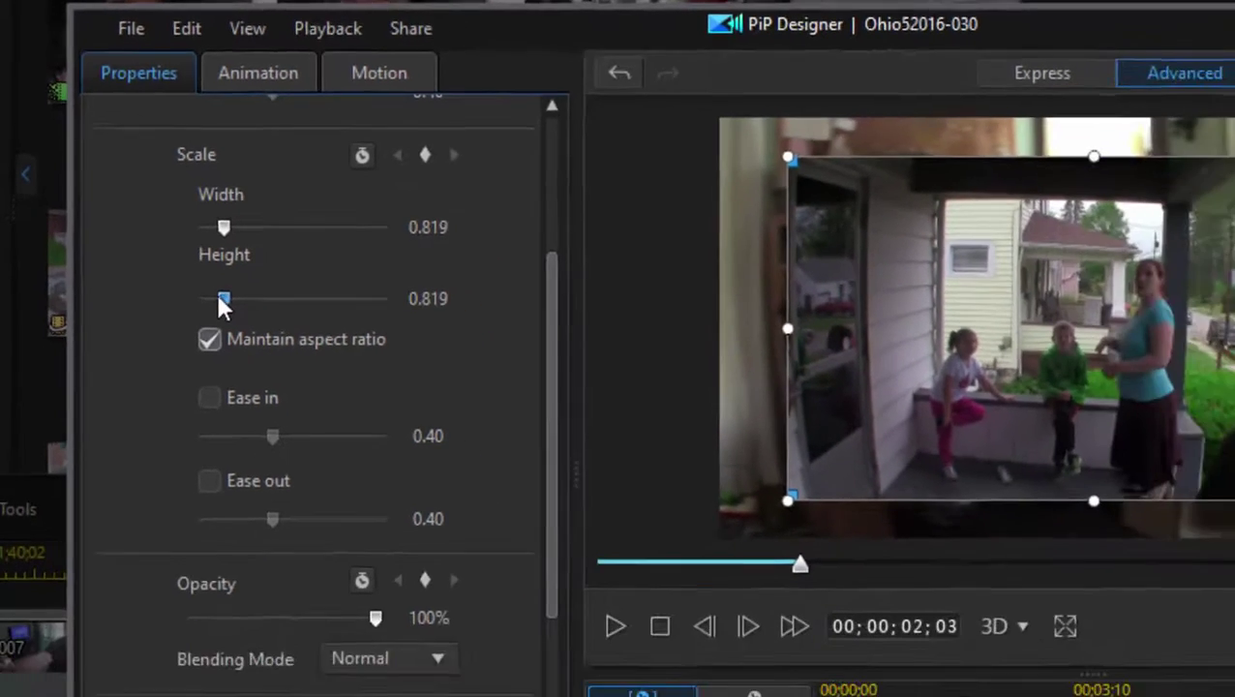
{"action": "left_click_drag", "start_coordinate": [218, 297], "coordinate": [215, 297]}
{"action": "left_click_drag", "start_coordinate": [163, 228], "coordinate": [160, 228]}
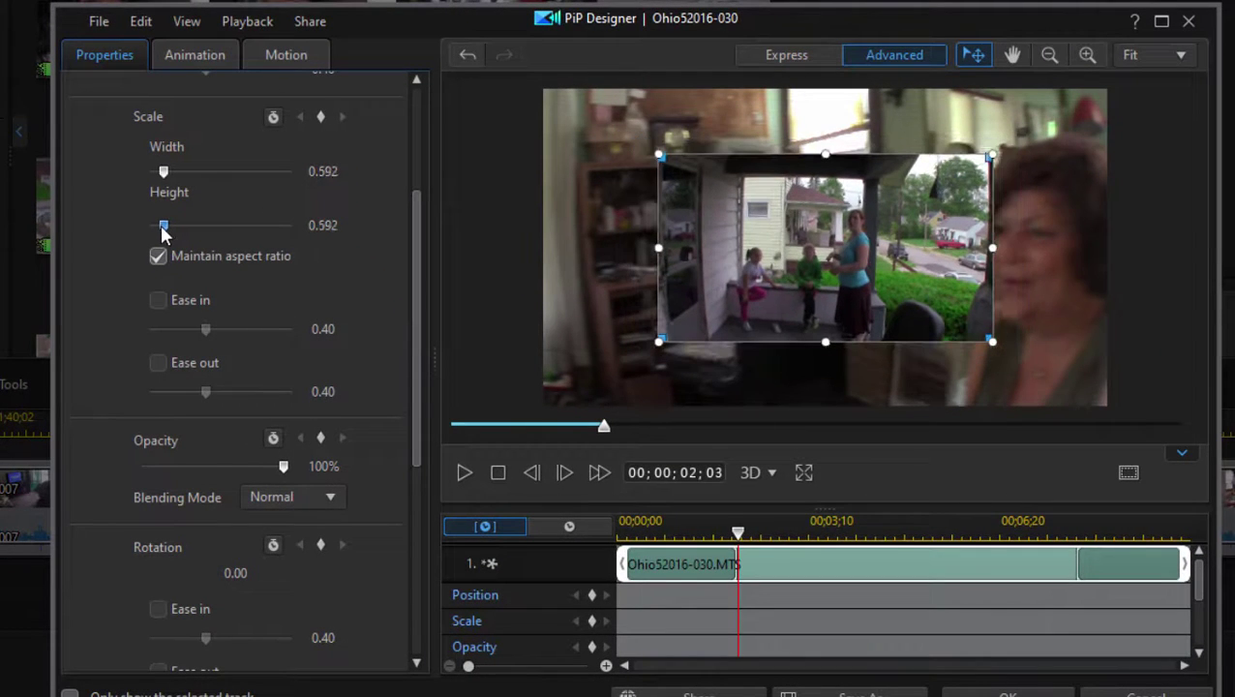
Move the overlay to the upper left at 0.455 scale, position 0.273, 0.273.
{"action": "left_click_drag", "start_coordinate": [415, 233], "coordinate": [420, 113]}
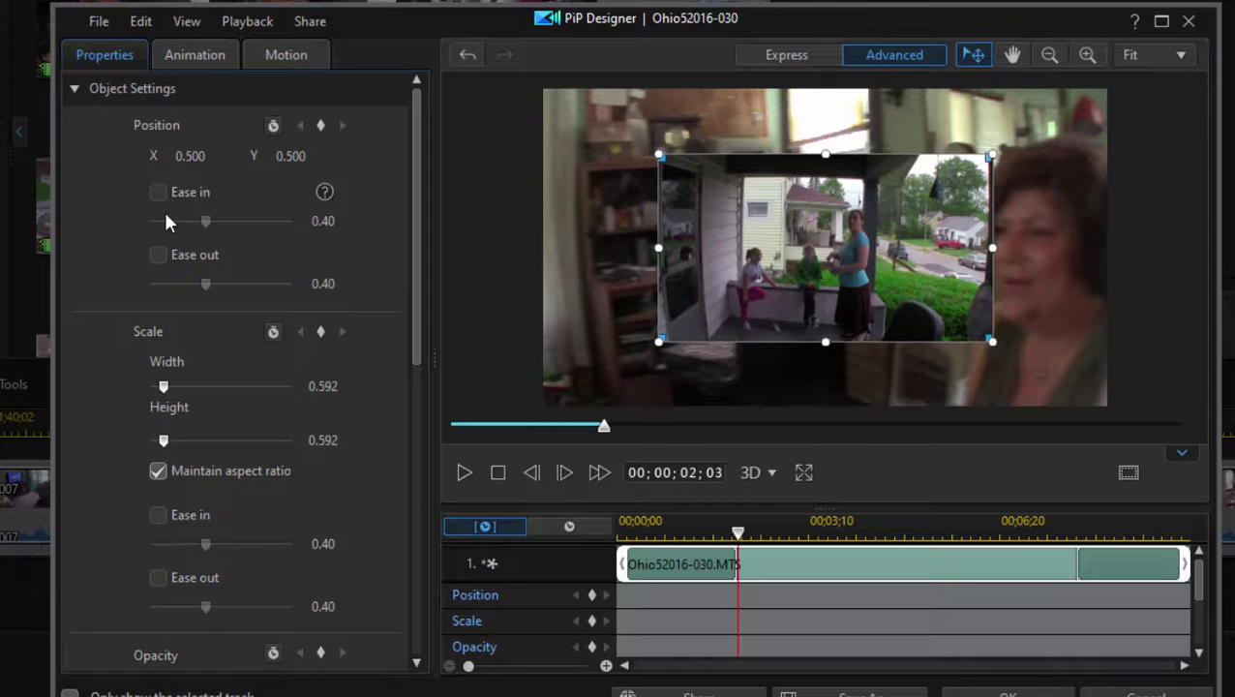
{"action": "left_click_drag", "start_coordinate": [864, 222], "coordinate": [777, 169]}
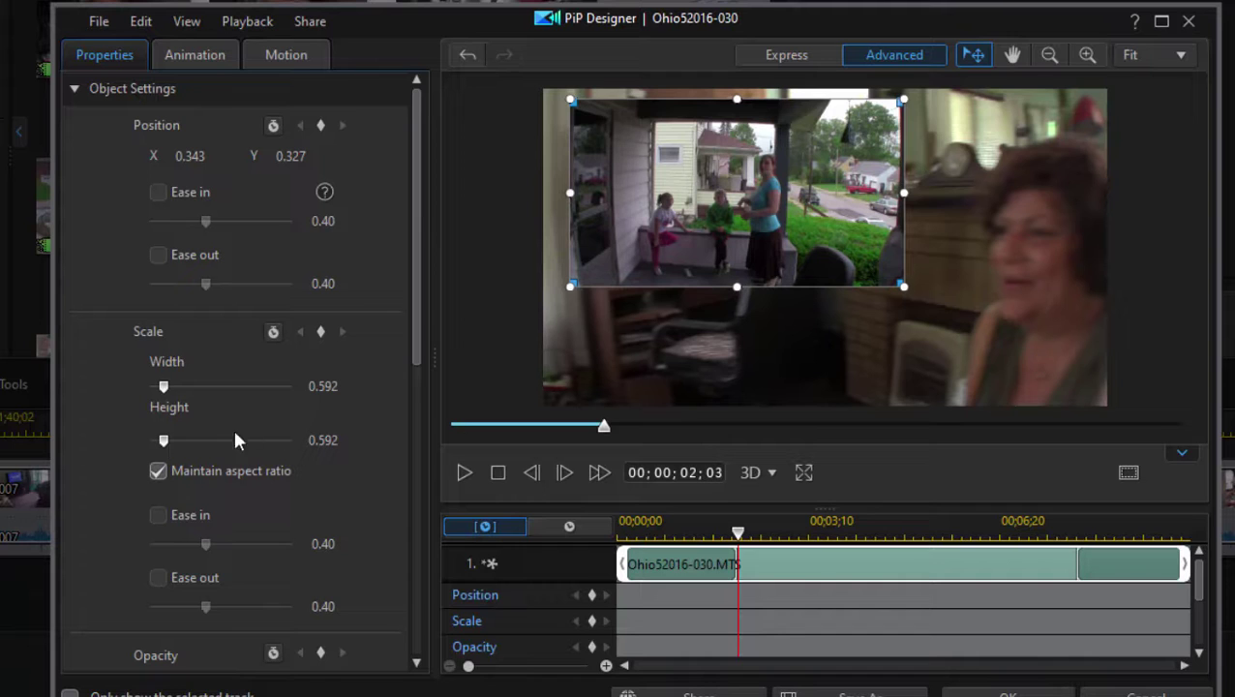
{"action": "left_click_drag", "start_coordinate": [160, 391], "coordinate": [160, 387]}
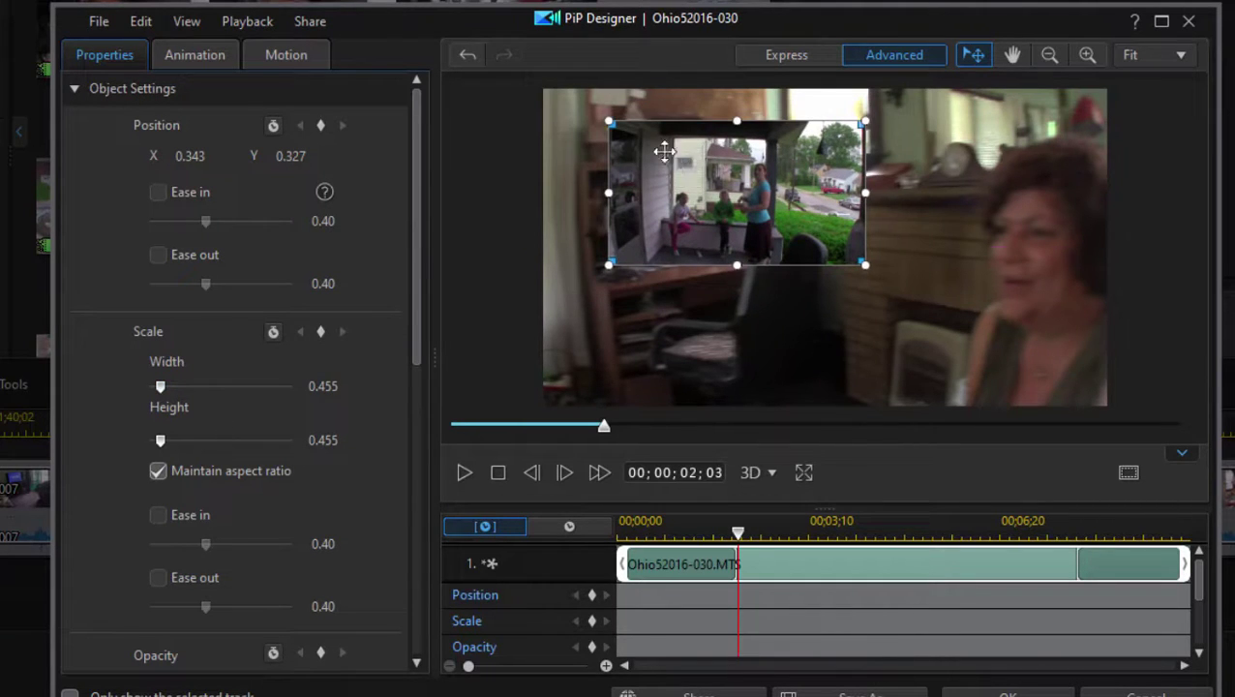
{"action": "left_click_drag", "start_coordinate": [736, 193], "coordinate": [697, 175]}
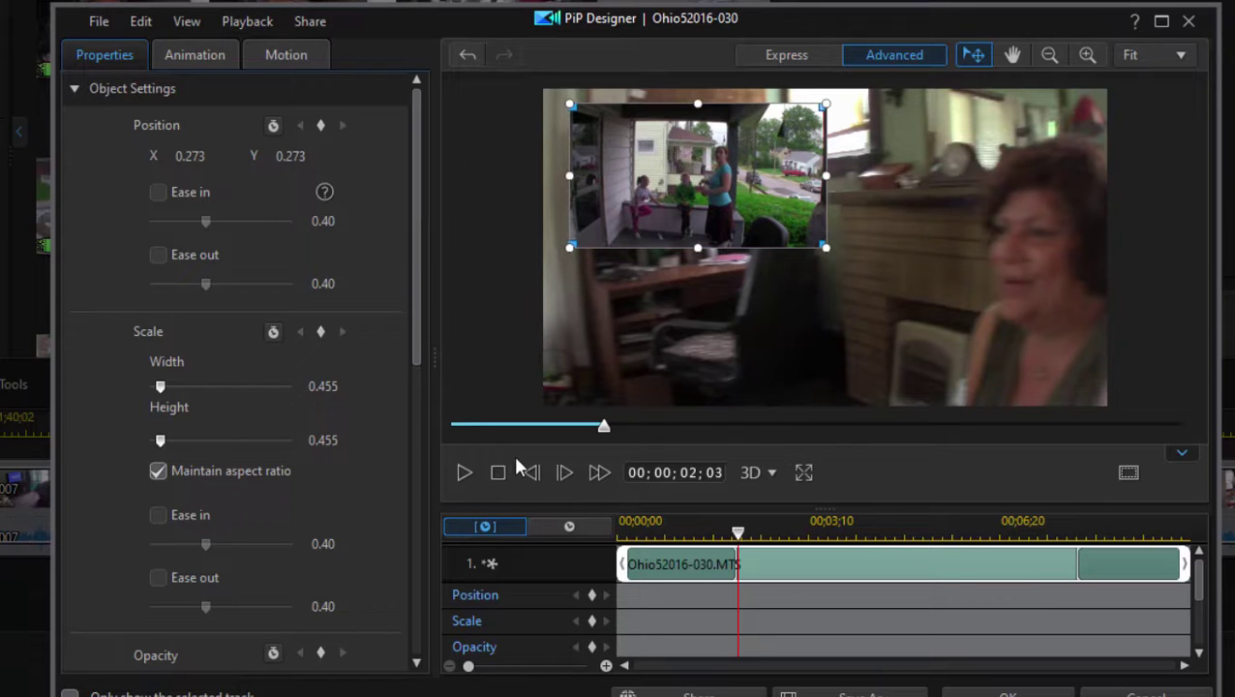
{"action": "left_click_drag", "start_coordinate": [738, 531], "coordinate": [743, 531]}
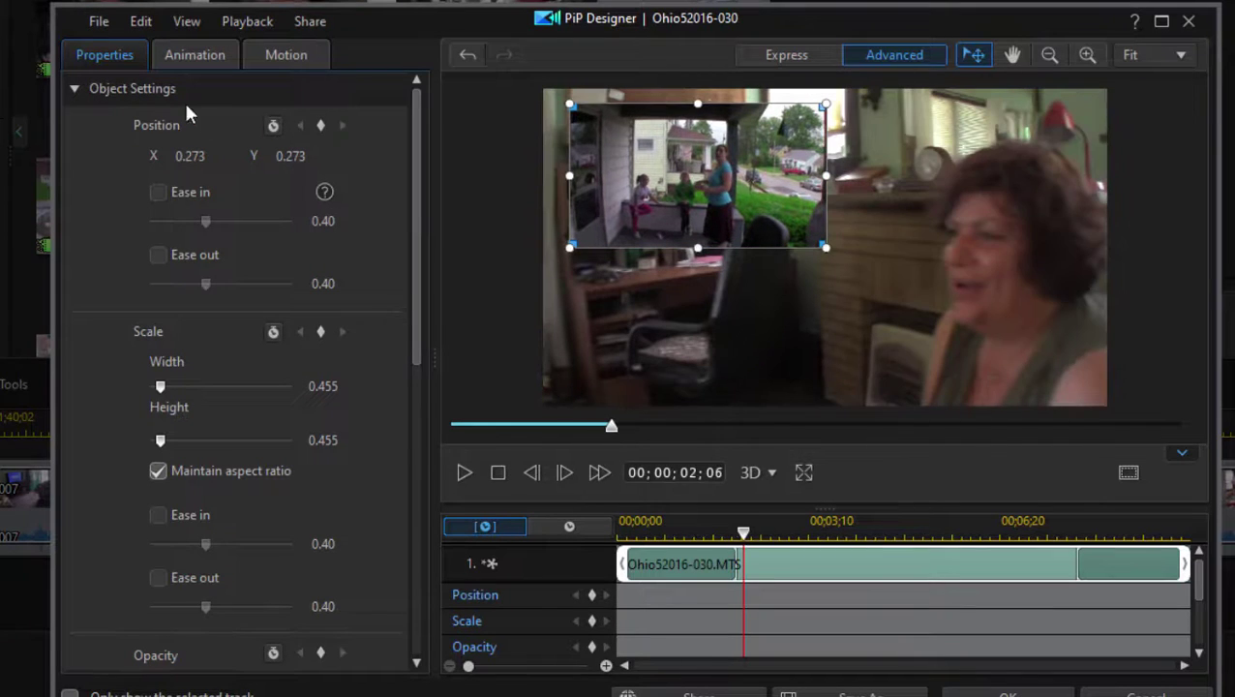
{"action": "left_click", "coordinate": [74, 89]}
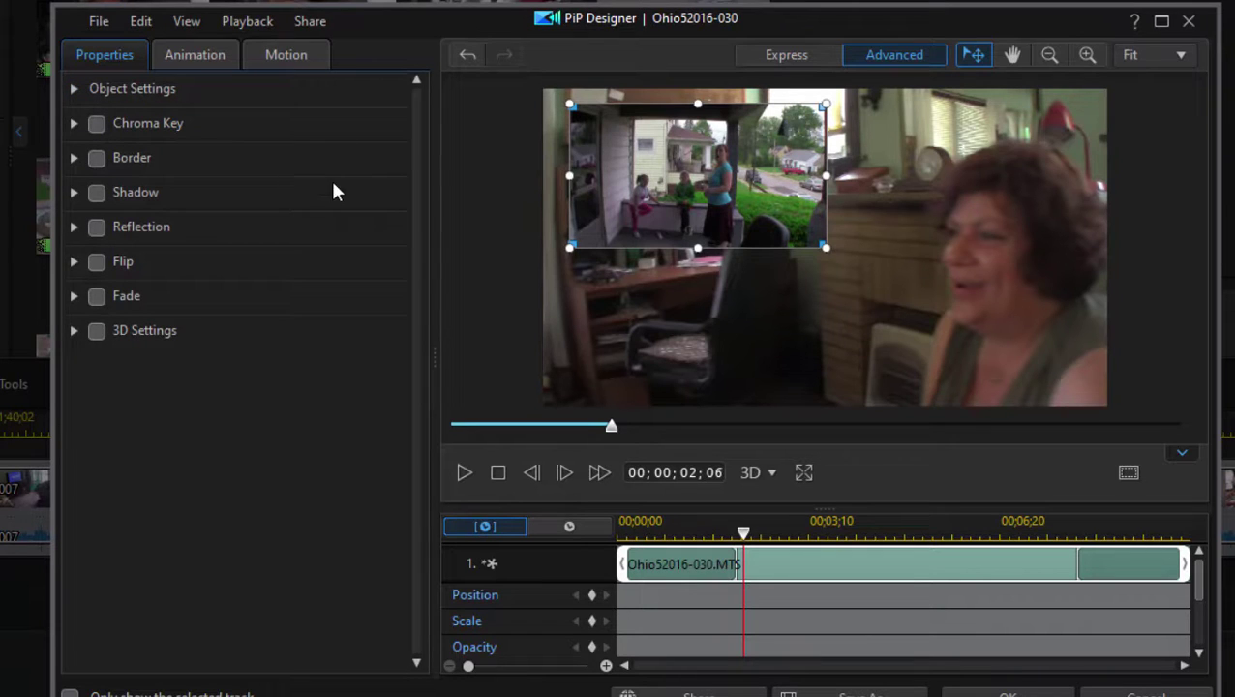
{"action": "left_click", "coordinate": [75, 158]}
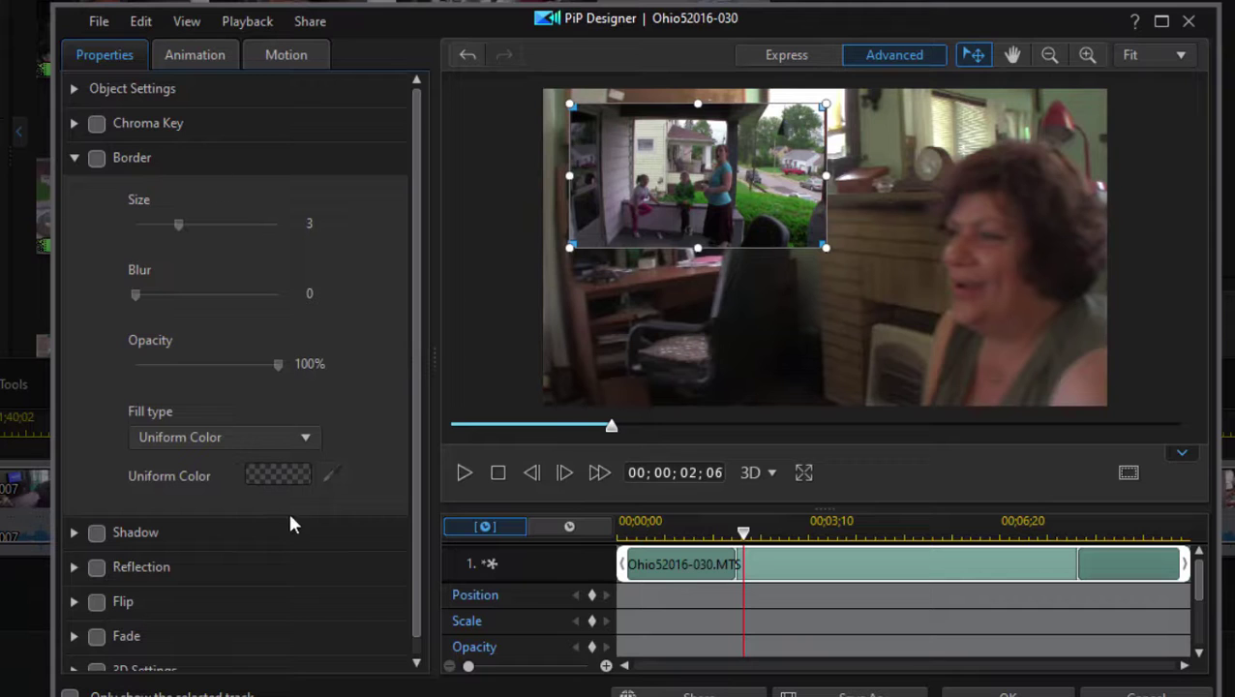
{"action": "left_click", "coordinate": [97, 159]}
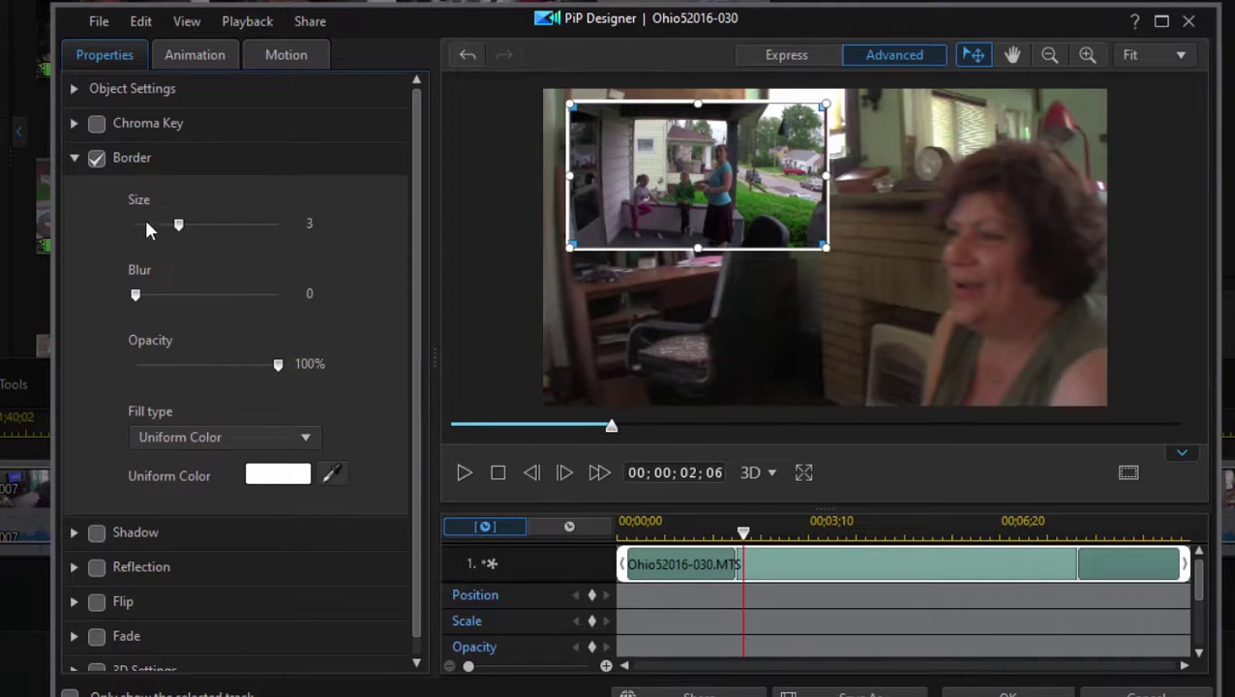
{"action": "left_click", "coordinate": [96, 159]}
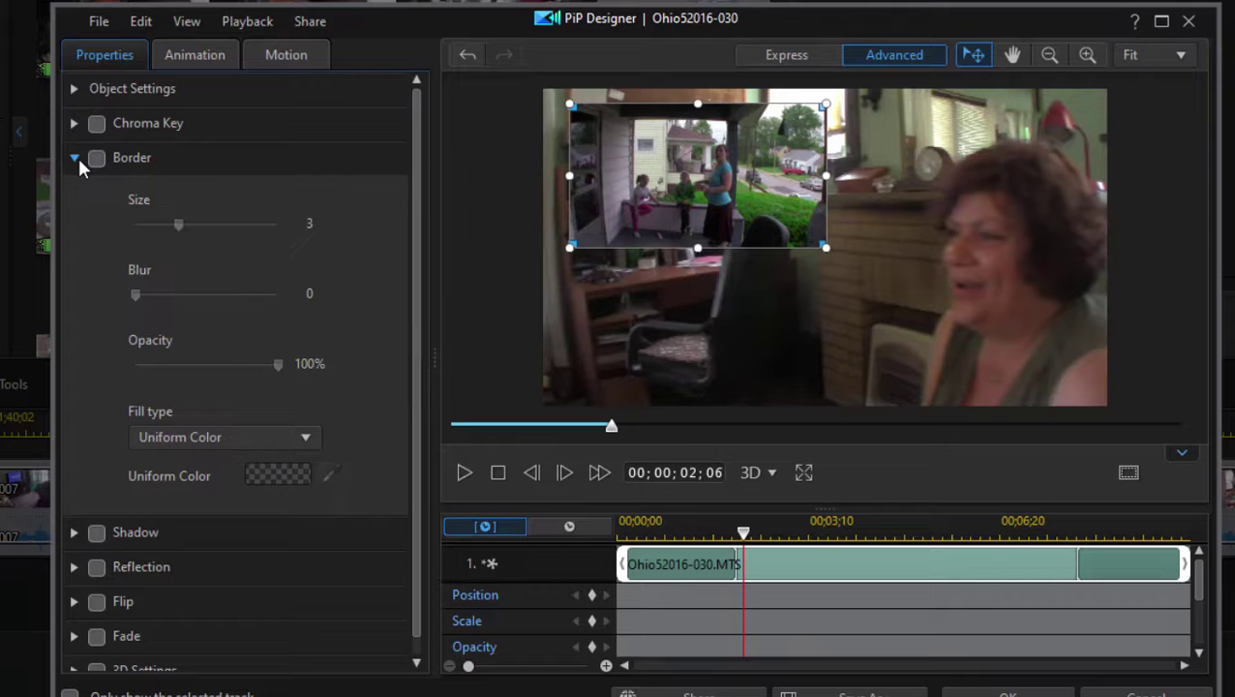
{"action": "left_click", "coordinate": [77, 160]}
{"action": "left_click", "coordinate": [75, 192]}
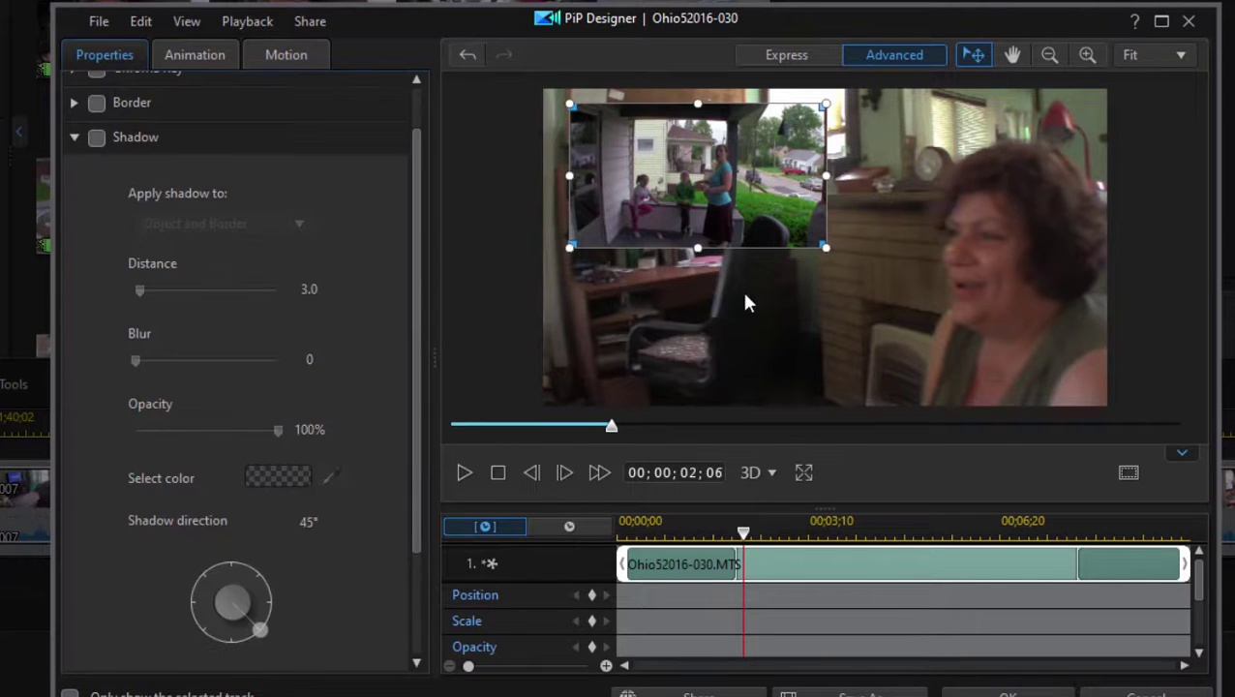
{"action": "left_click", "coordinate": [71, 136]}
{"action": "left_click", "coordinate": [74, 228]}
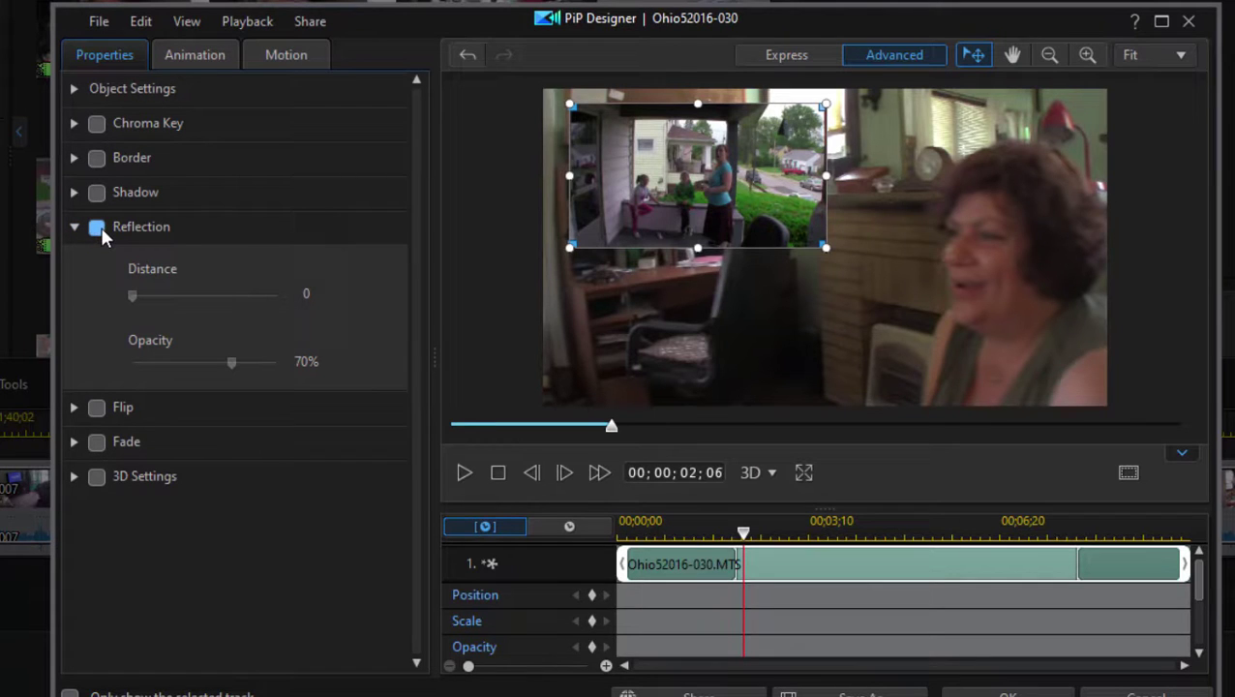
{"action": "left_click", "coordinate": [98, 227]}
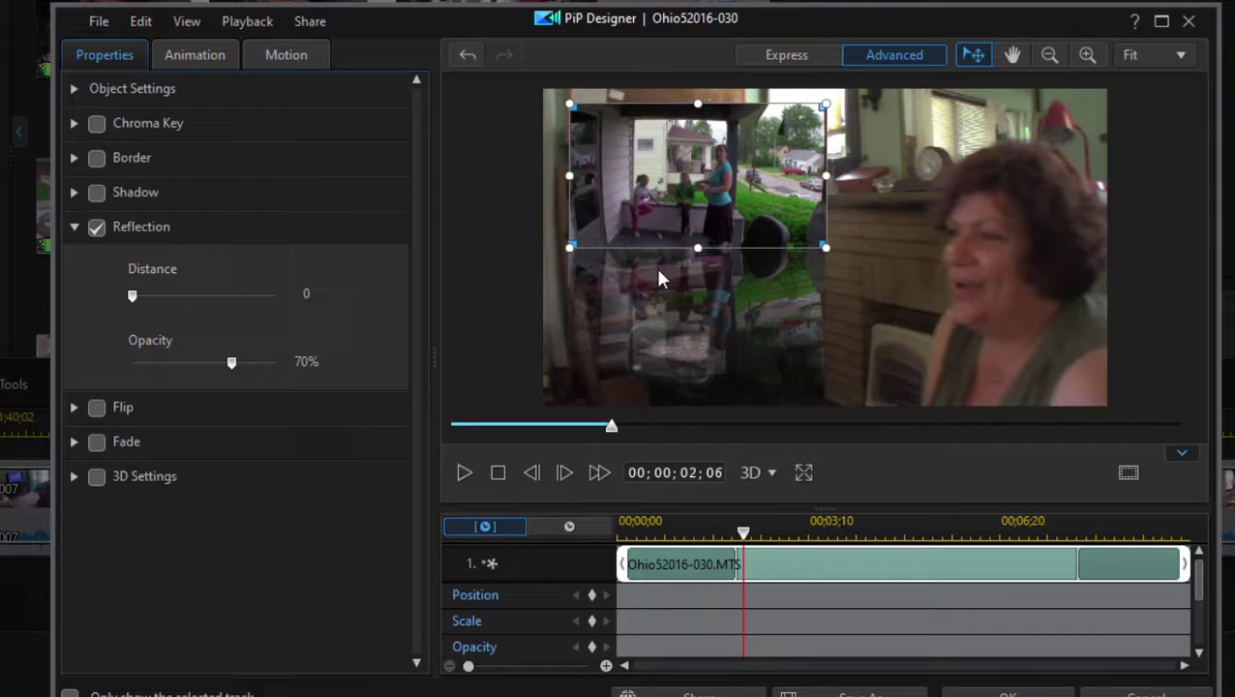
{"action": "left_click", "coordinate": [97, 230]}
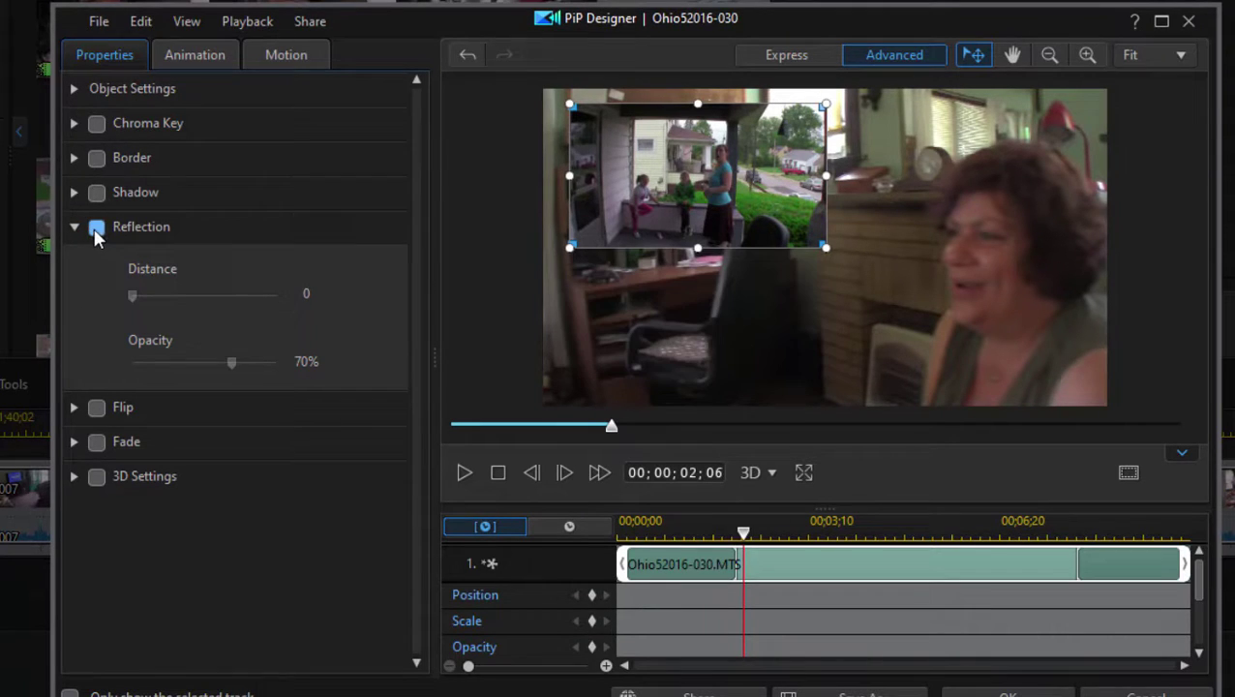
{"action": "left_click", "coordinate": [75, 477]}
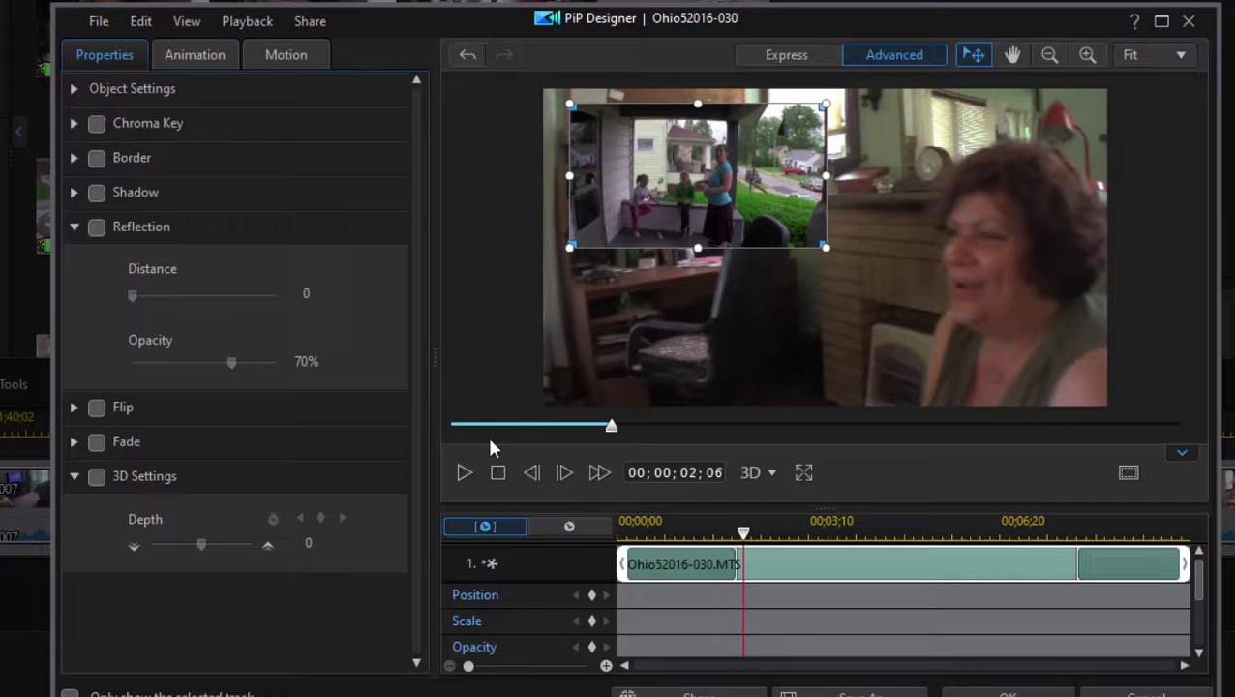
{"action": "left_click", "coordinate": [74, 227]}
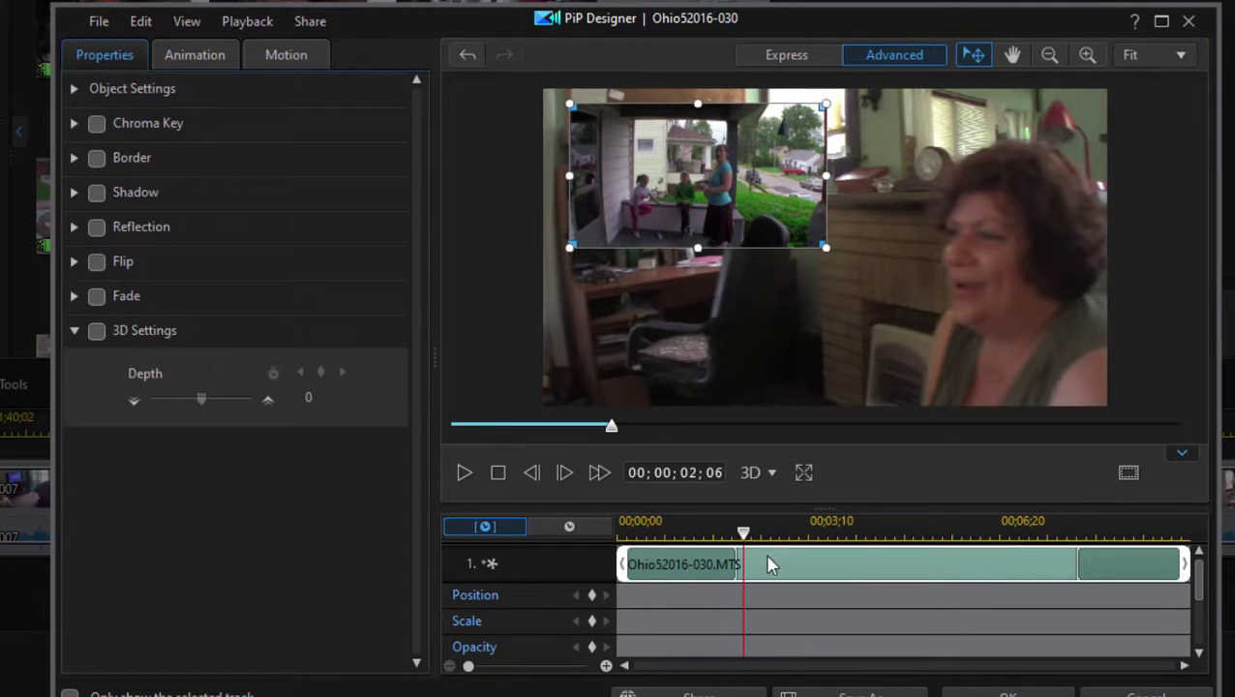
Preview the Basic Shape 01 and Basic Shape 02 in-animations, settling on Basic Shape 01.
{"action": "left_click", "coordinate": [212, 52]}
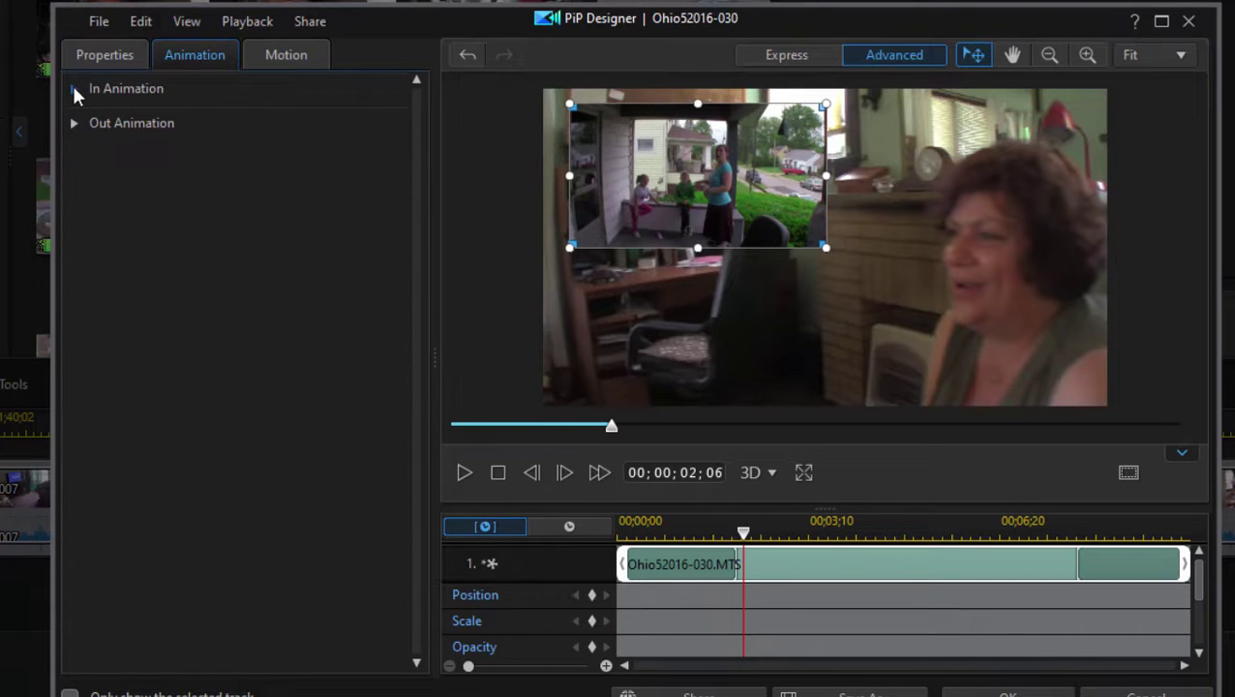
{"action": "left_click", "coordinate": [74, 89]}
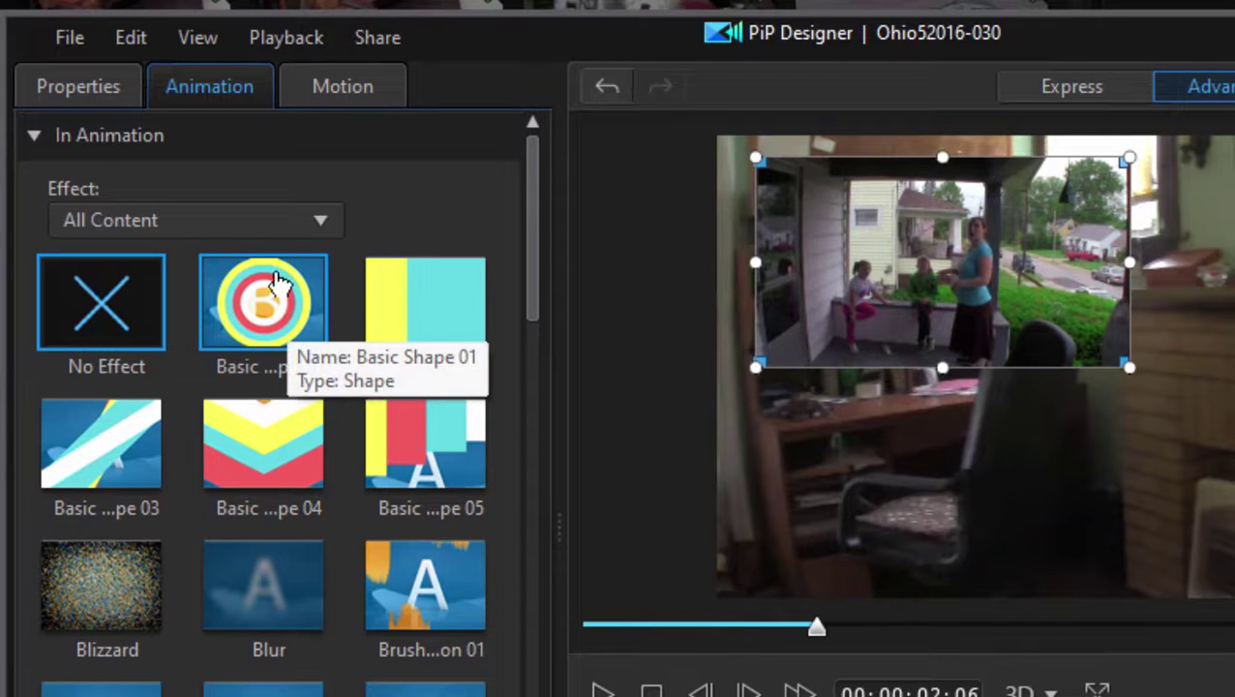
{"action": "left_click", "coordinate": [274, 304]}
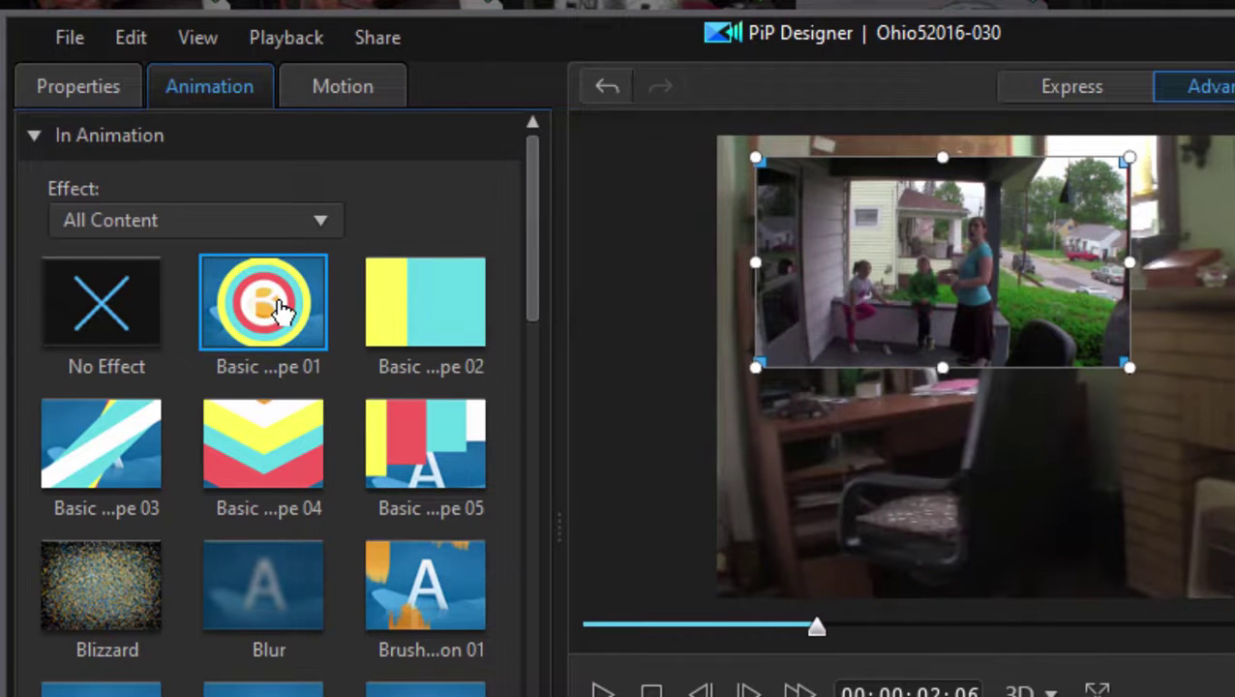
{"action": "left_click", "coordinate": [377, 322]}
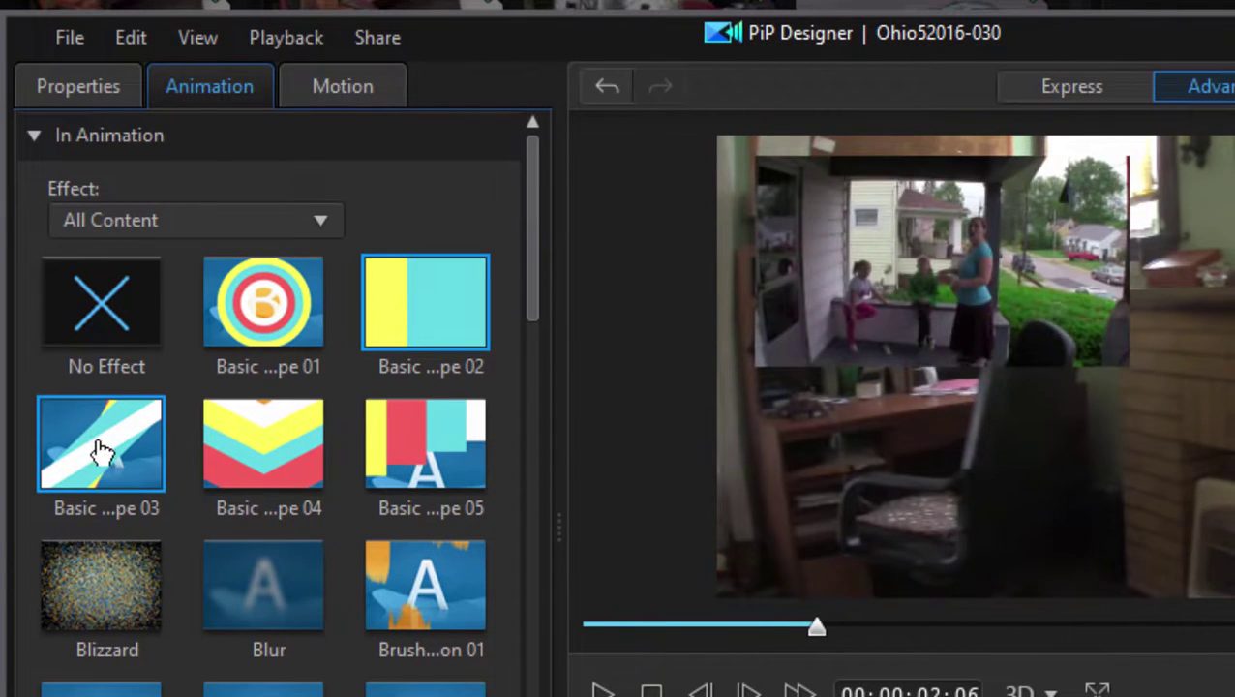
{"action": "left_click", "coordinate": [233, 305]}
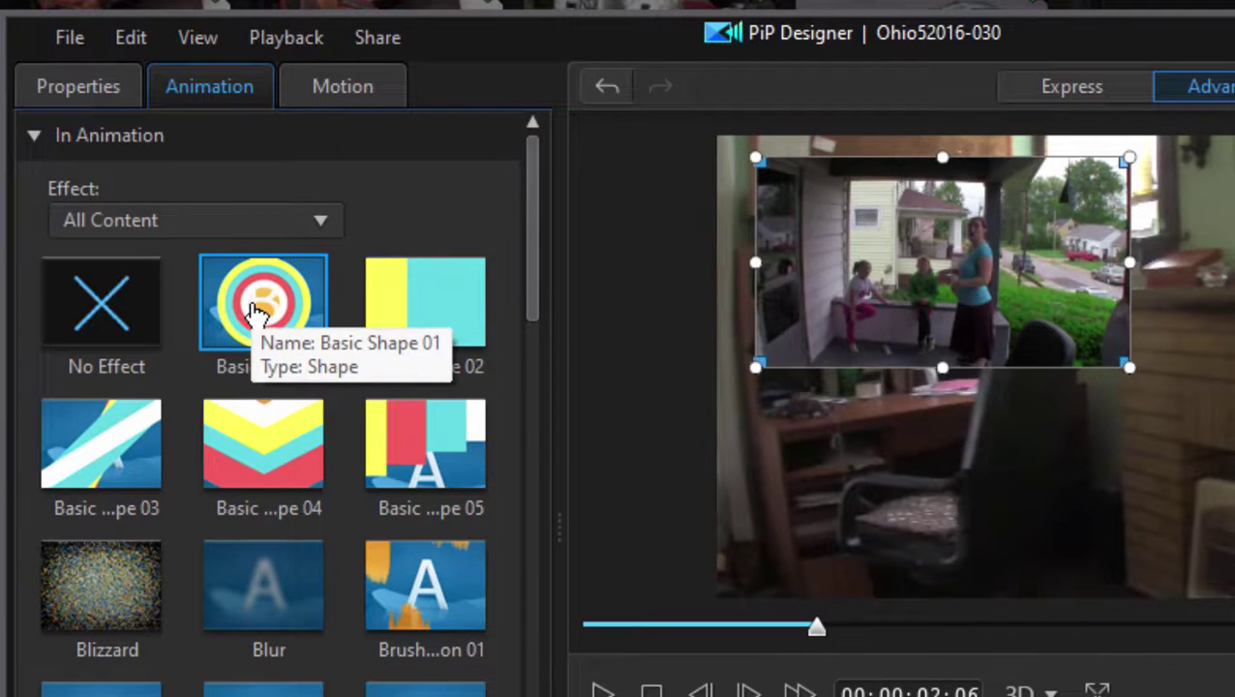
{"action": "left_click", "coordinate": [253, 312]}
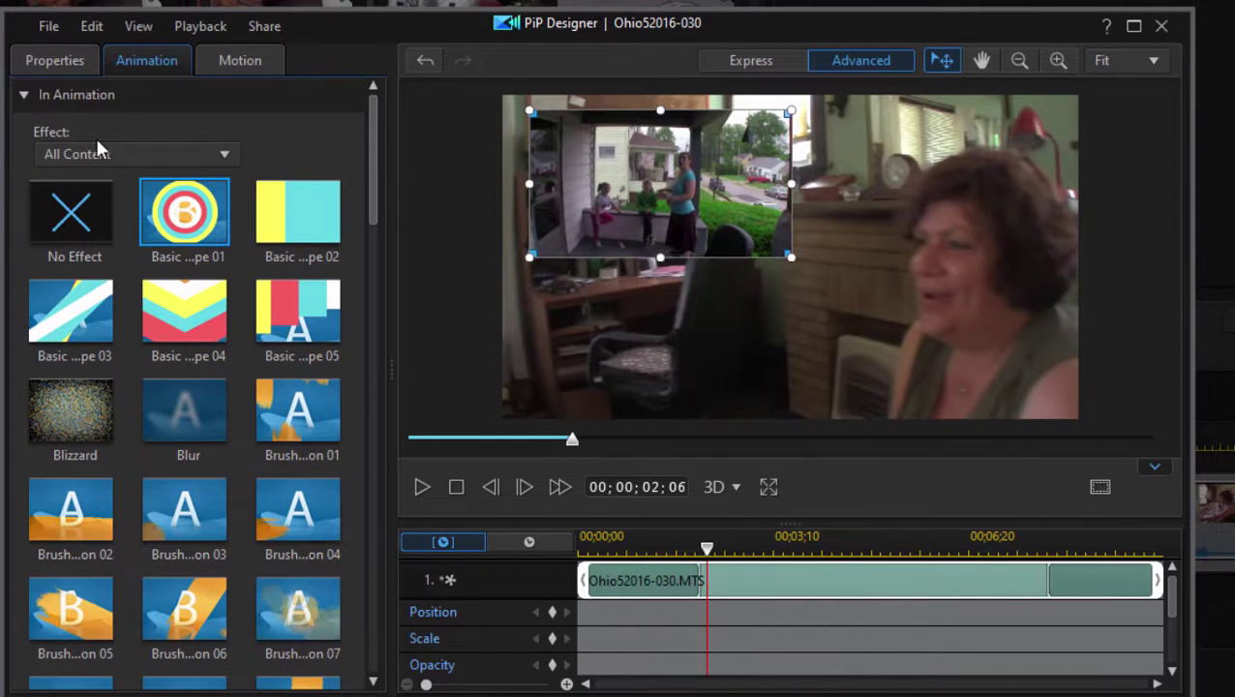
Set the out-animation to No Effect and collapse its section.
{"action": "left_click", "coordinate": [23, 95]}
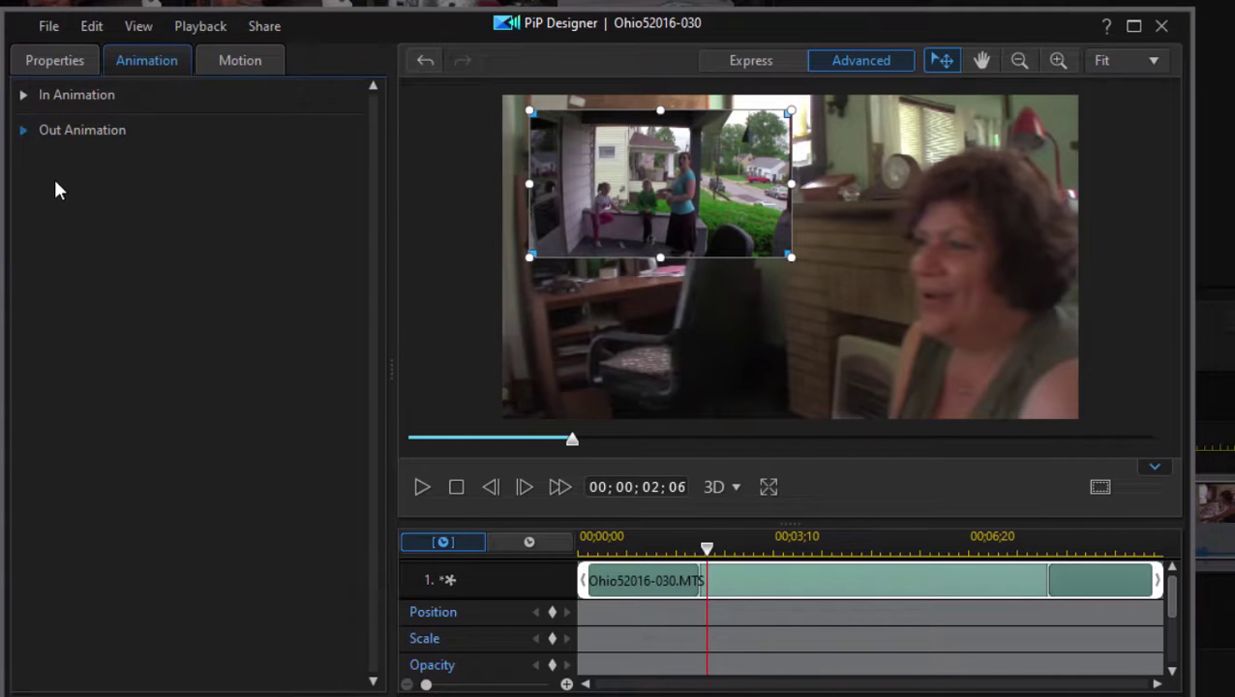
{"action": "left_click", "coordinate": [57, 129]}
{"action": "left_click", "coordinate": [184, 211]}
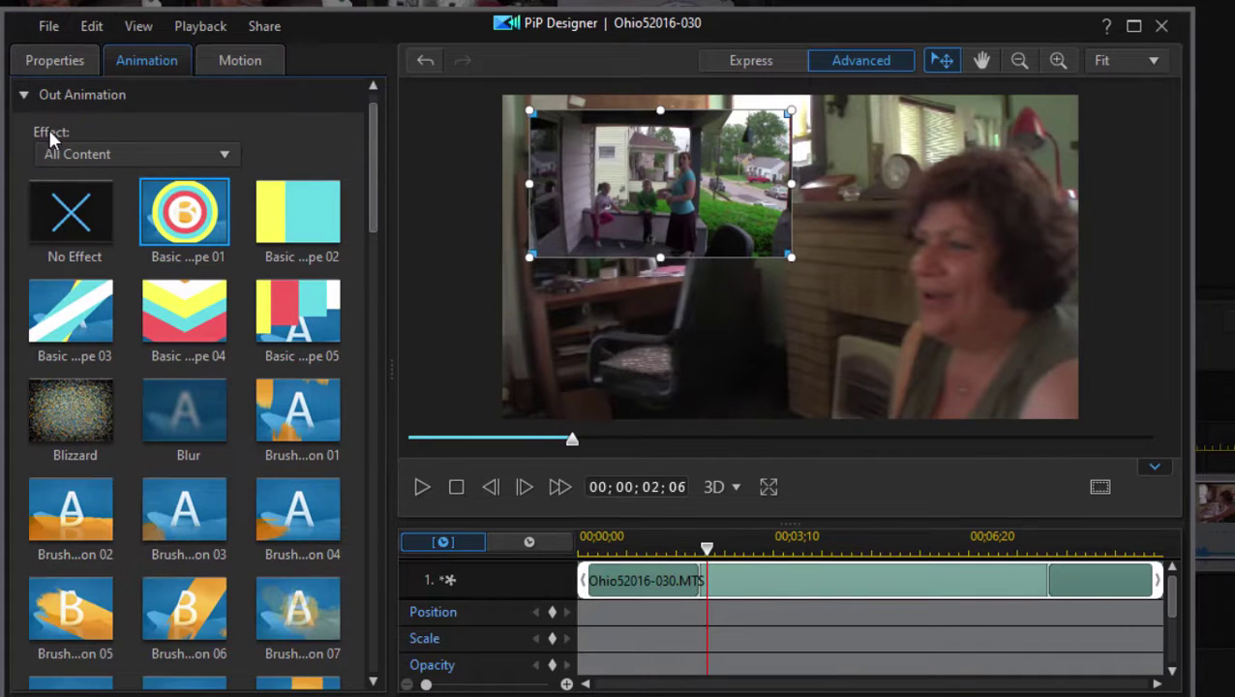
{"action": "left_click", "coordinate": [60, 213]}
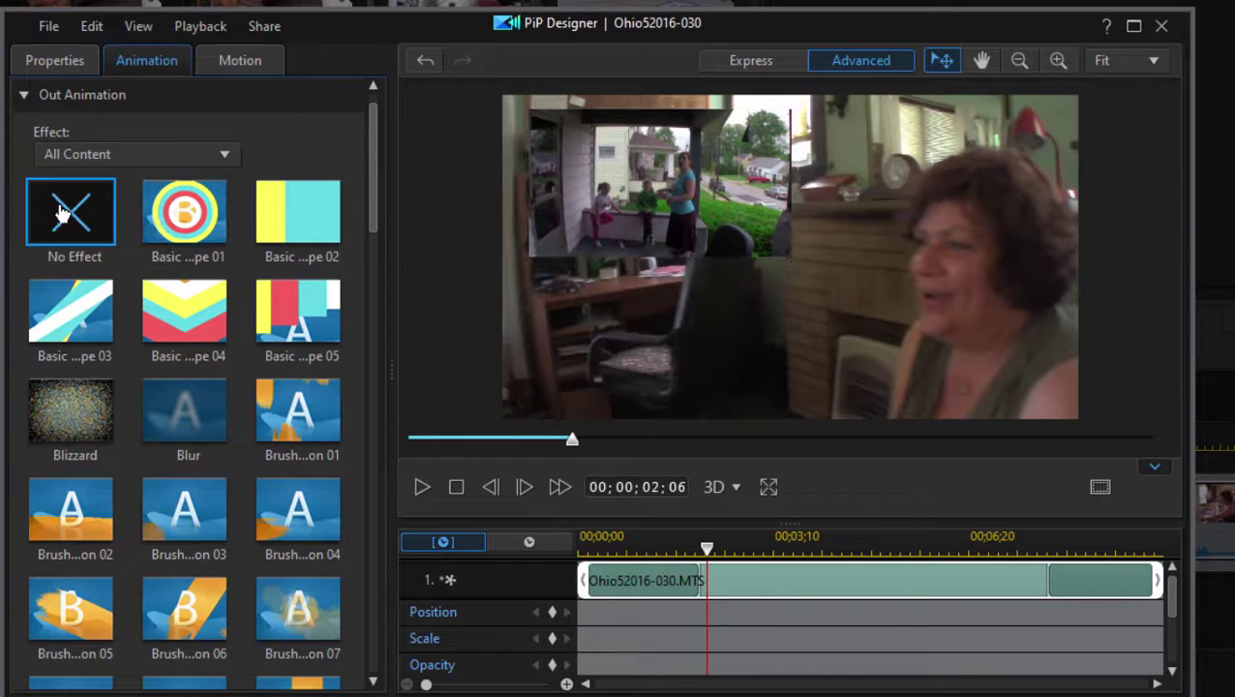
{"action": "left_click", "coordinate": [21, 90]}
Set the in-animation back to No Effect and collapse its section.
{"action": "left_click", "coordinate": [28, 94]}
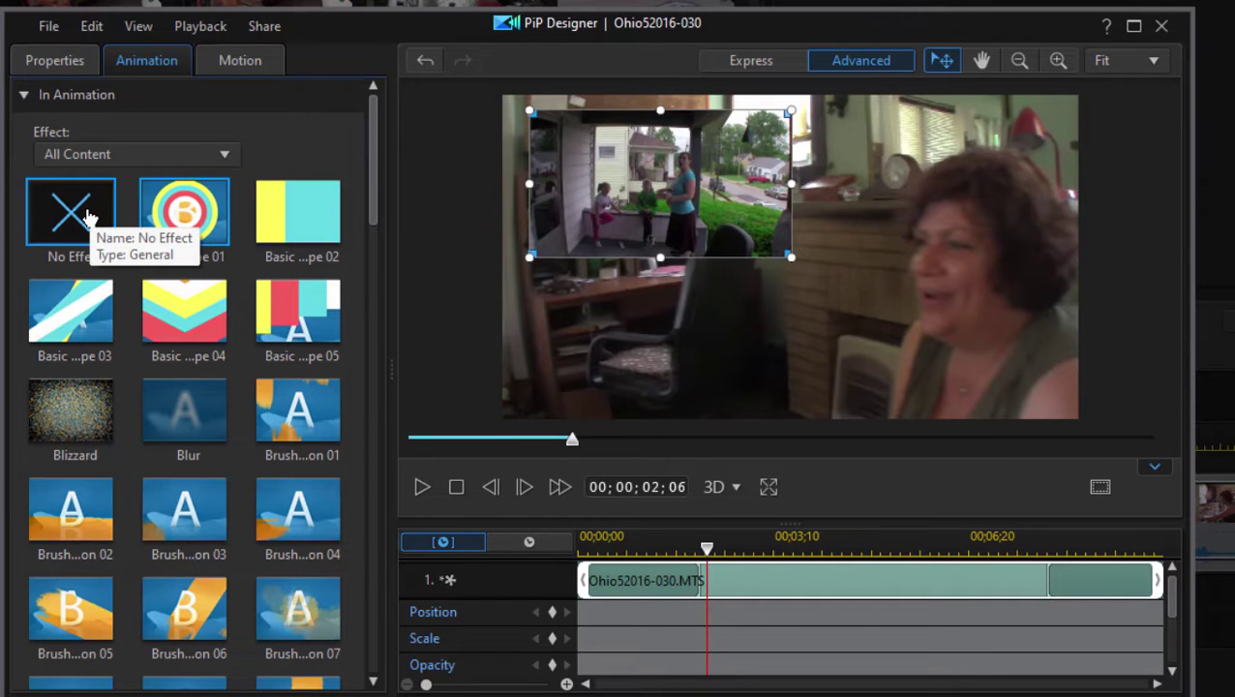
{"action": "left_click", "coordinate": [87, 211]}
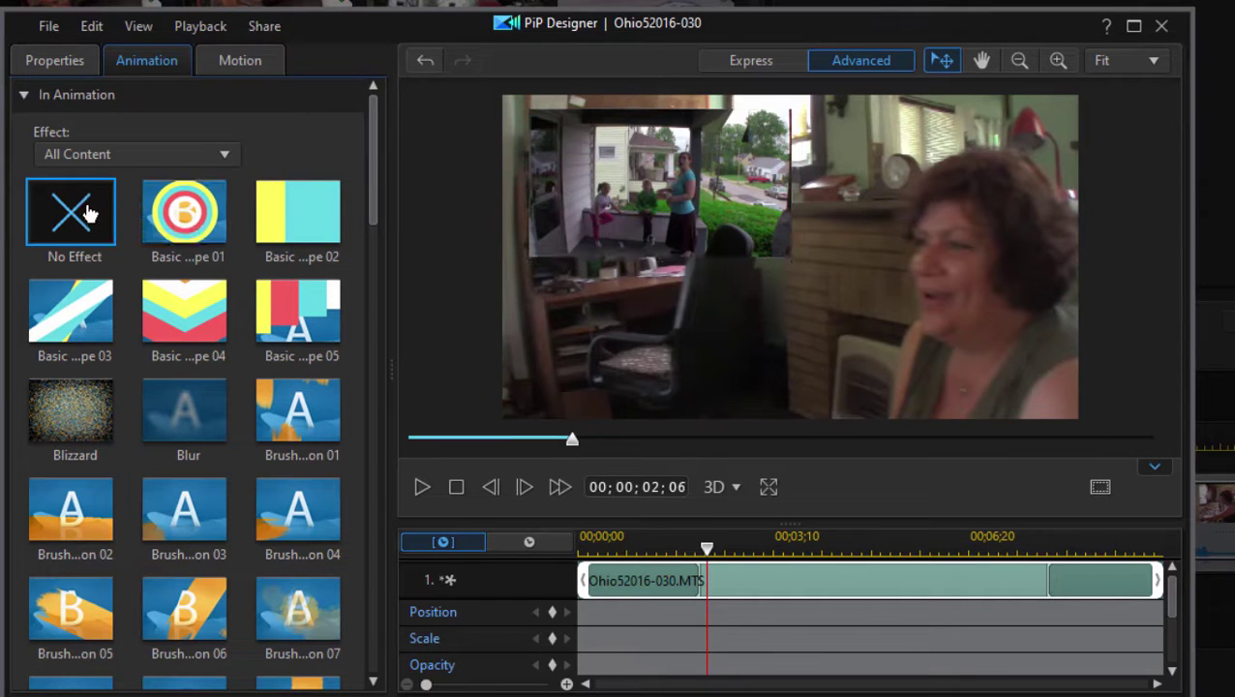
{"action": "left_click", "coordinate": [20, 91]}
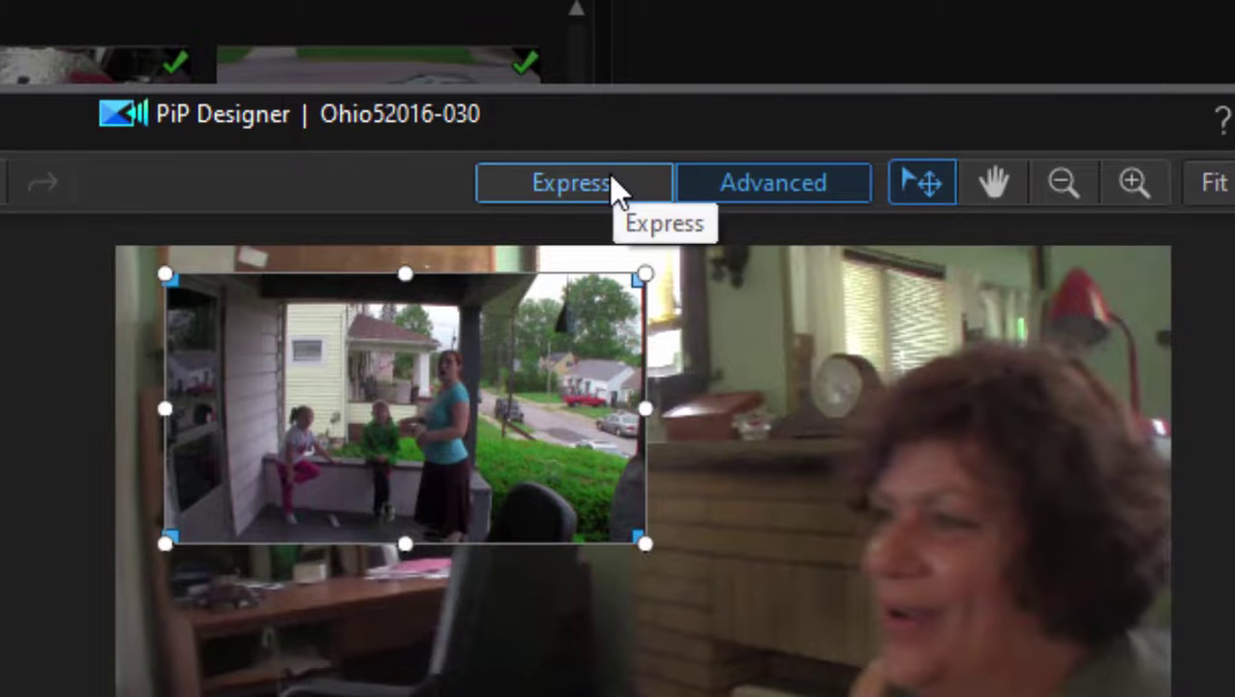
Switch to Express mode, then back to Advanced mode for the full designer.
{"action": "left_click", "coordinate": [610, 174]}
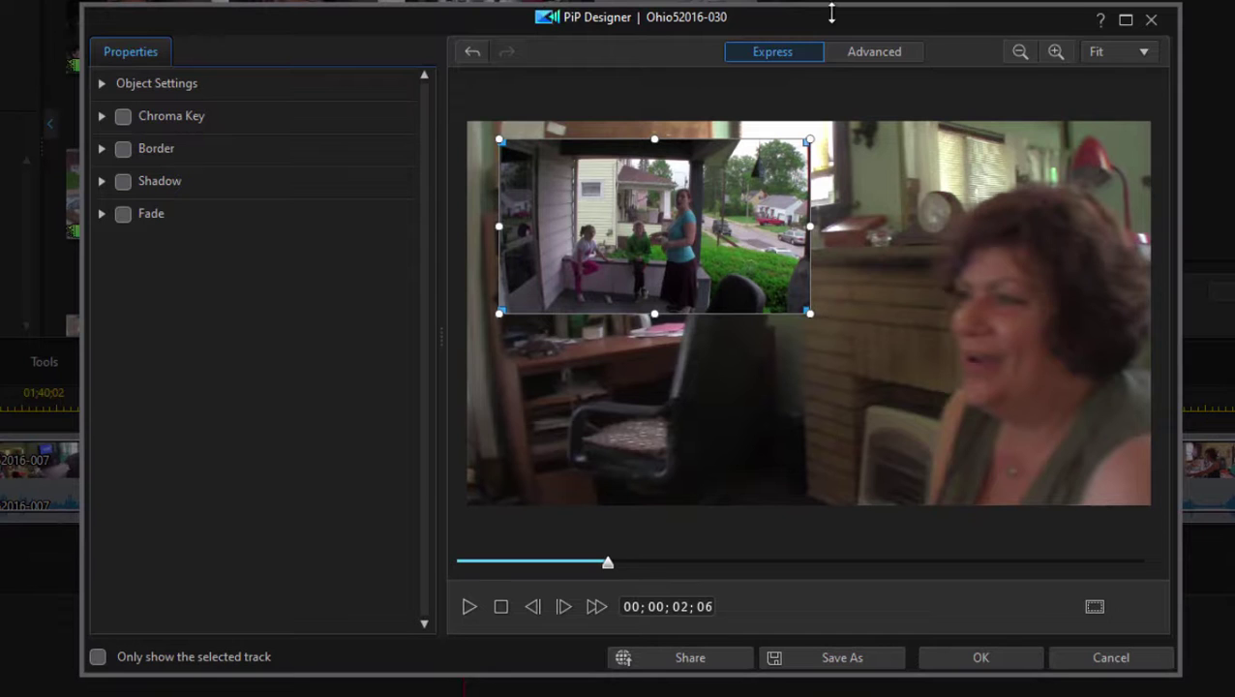
{"action": "left_click", "coordinate": [848, 56]}
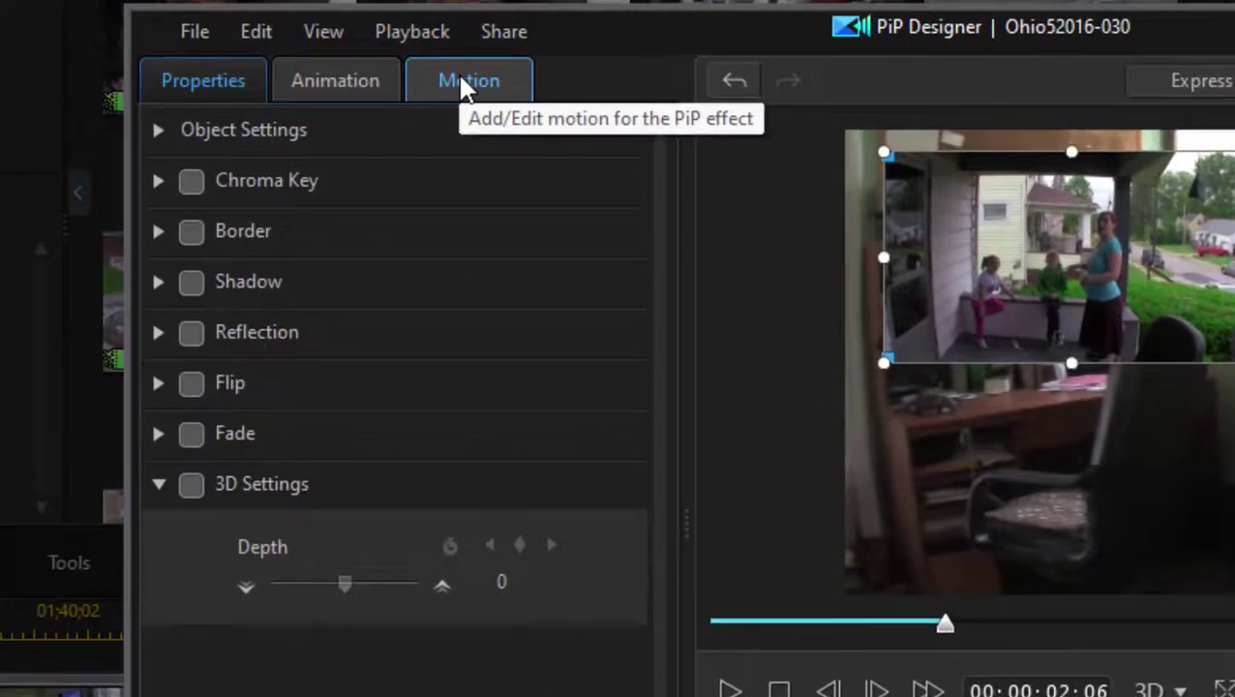
Apply the snake-shaped preset motion path and rewind the preview to 00;00;00;00.
{"action": "left_click", "coordinate": [297, 52]}
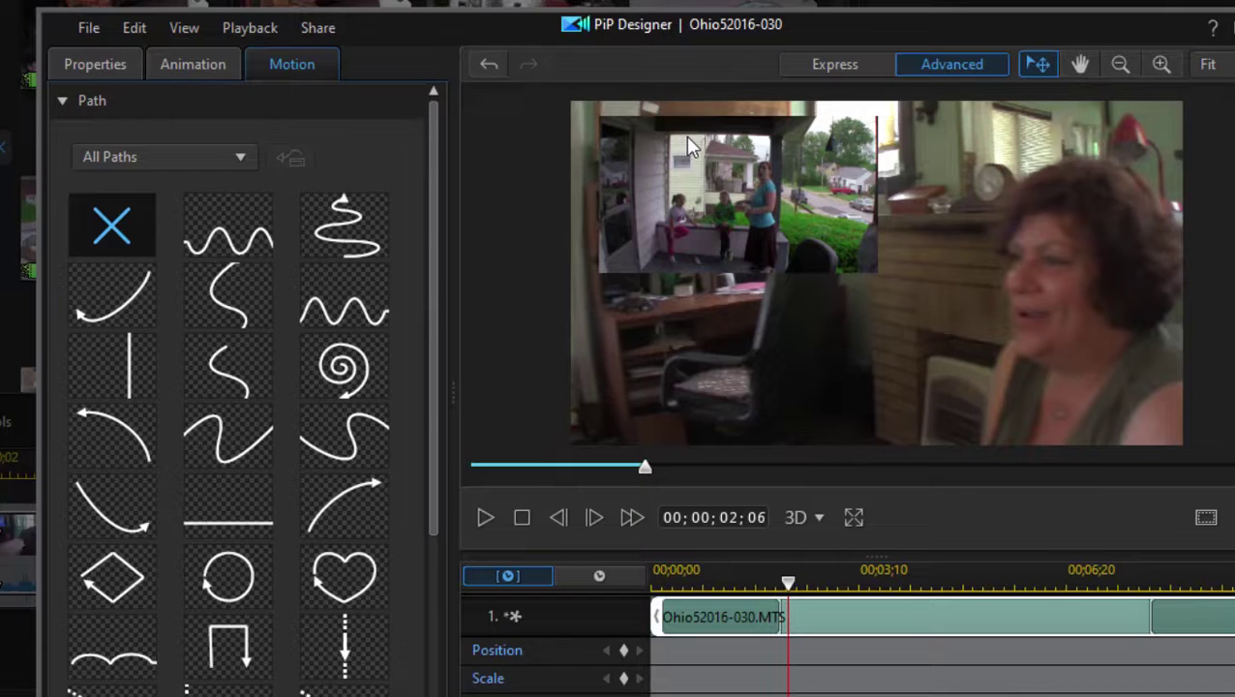
{"action": "left_click", "coordinate": [336, 249]}
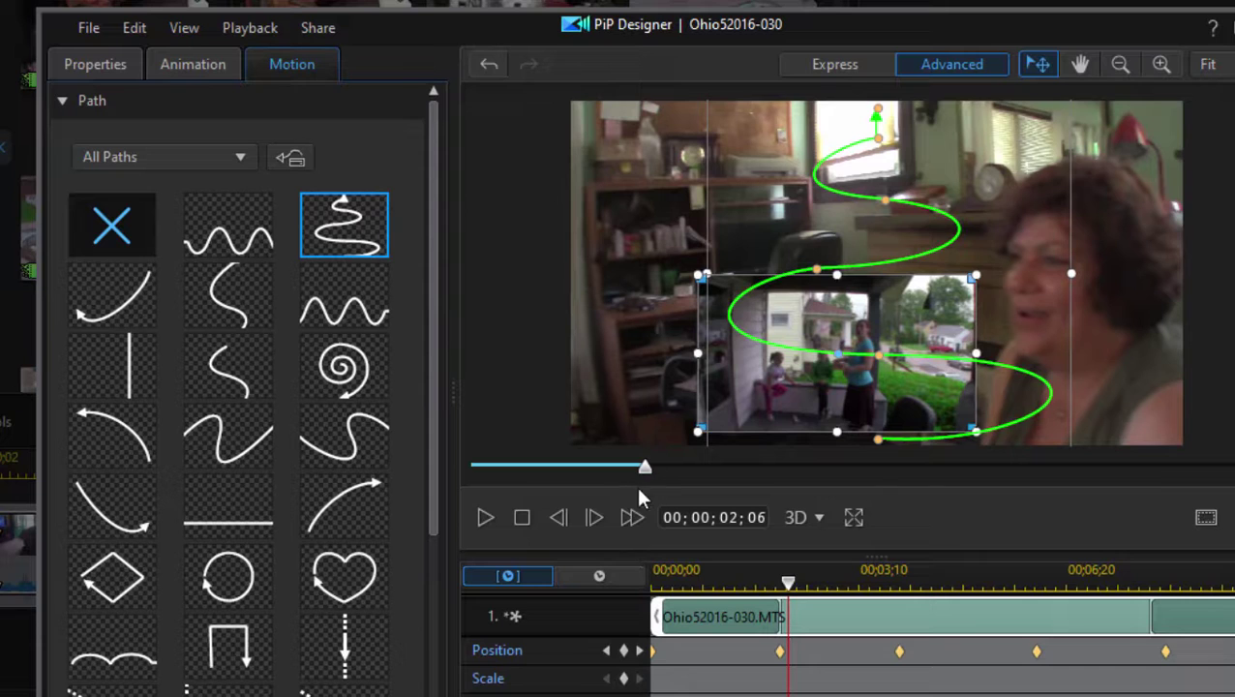
{"action": "left_click_drag", "start_coordinate": [647, 475], "coordinate": [683, 407]}
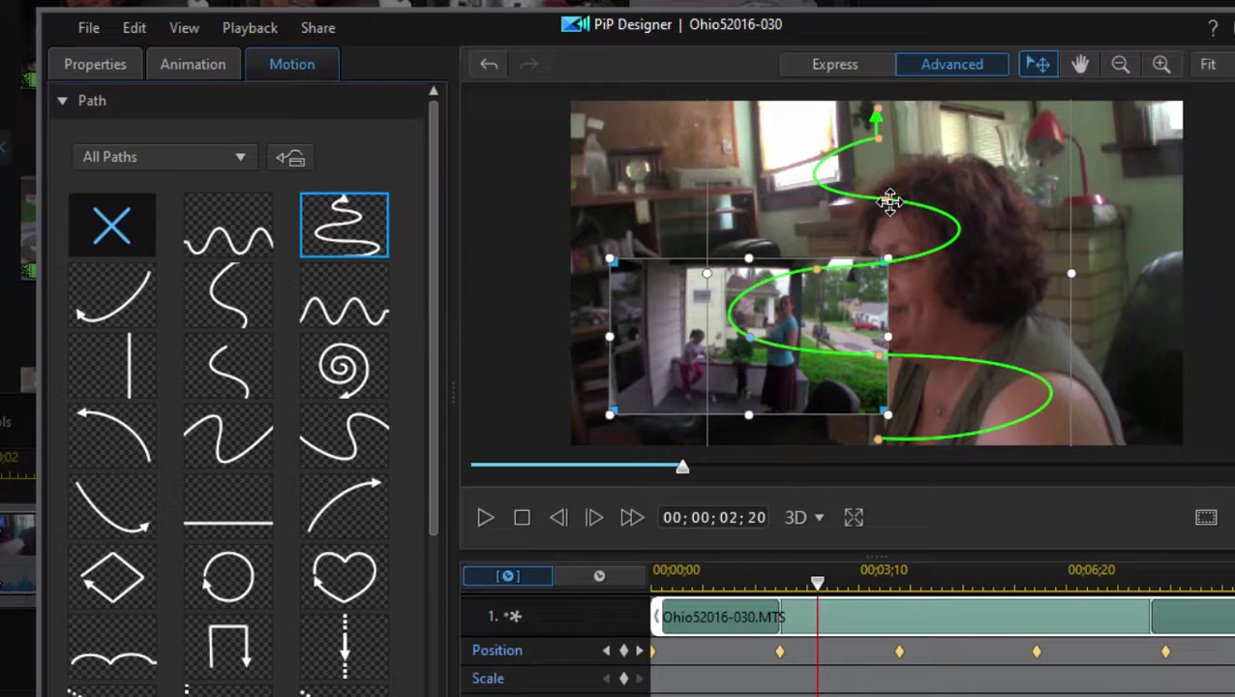
Widen the snake path's top loop, pull its middle curve left, and preview the motion.
{"action": "left_click_drag", "start_coordinate": [889, 197], "coordinate": [991, 191]}
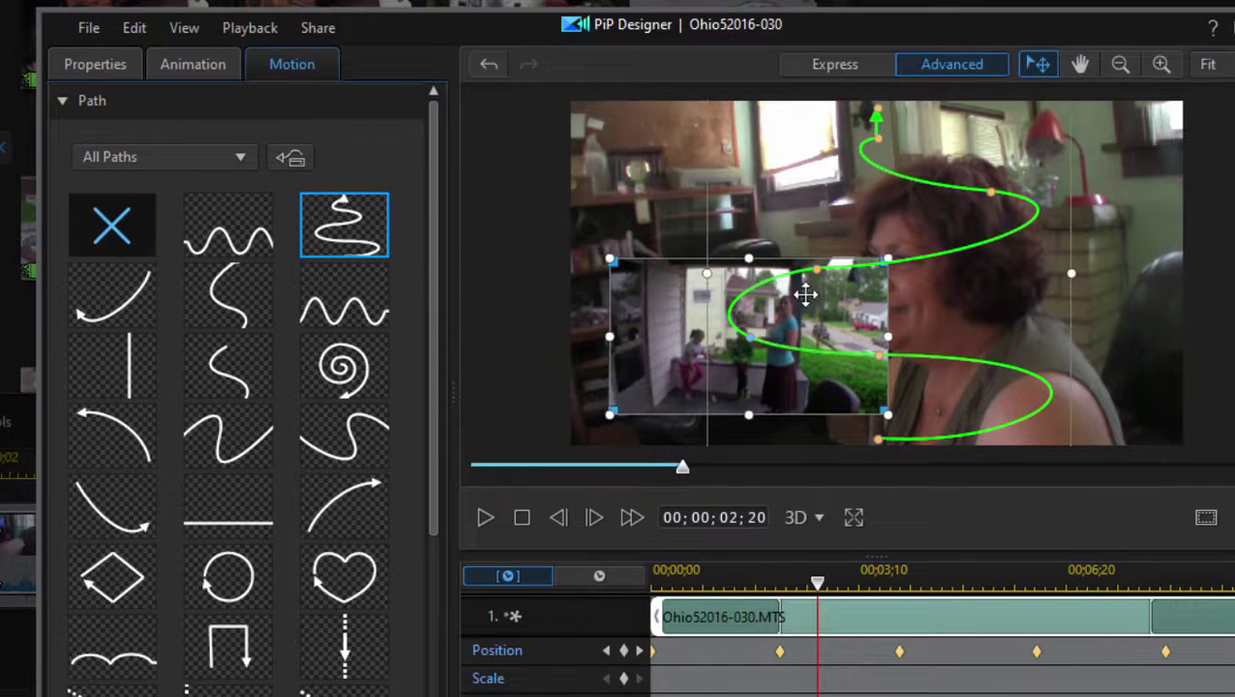
{"action": "left_click_drag", "start_coordinate": [828, 275], "coordinate": [627, 261]}
{"action": "left_click_drag", "start_coordinate": [706, 335], "coordinate": [612, 407]}
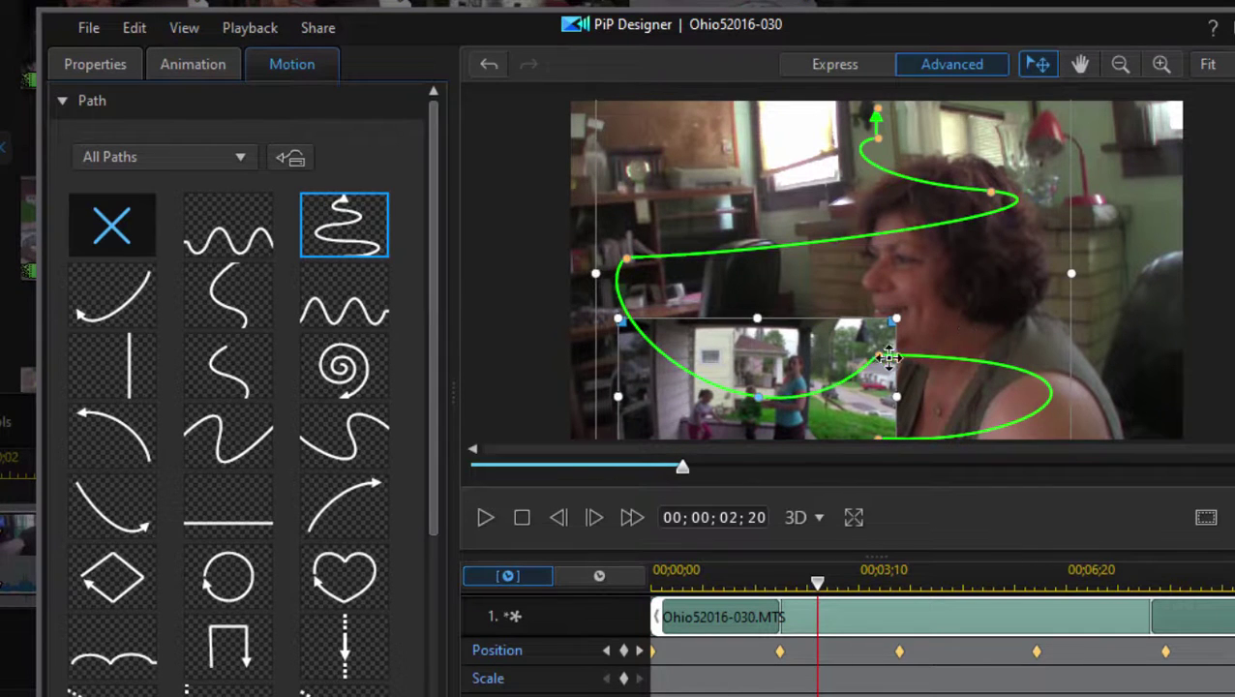
{"action": "left_click_drag", "start_coordinate": [887, 353], "coordinate": [984, 361]}
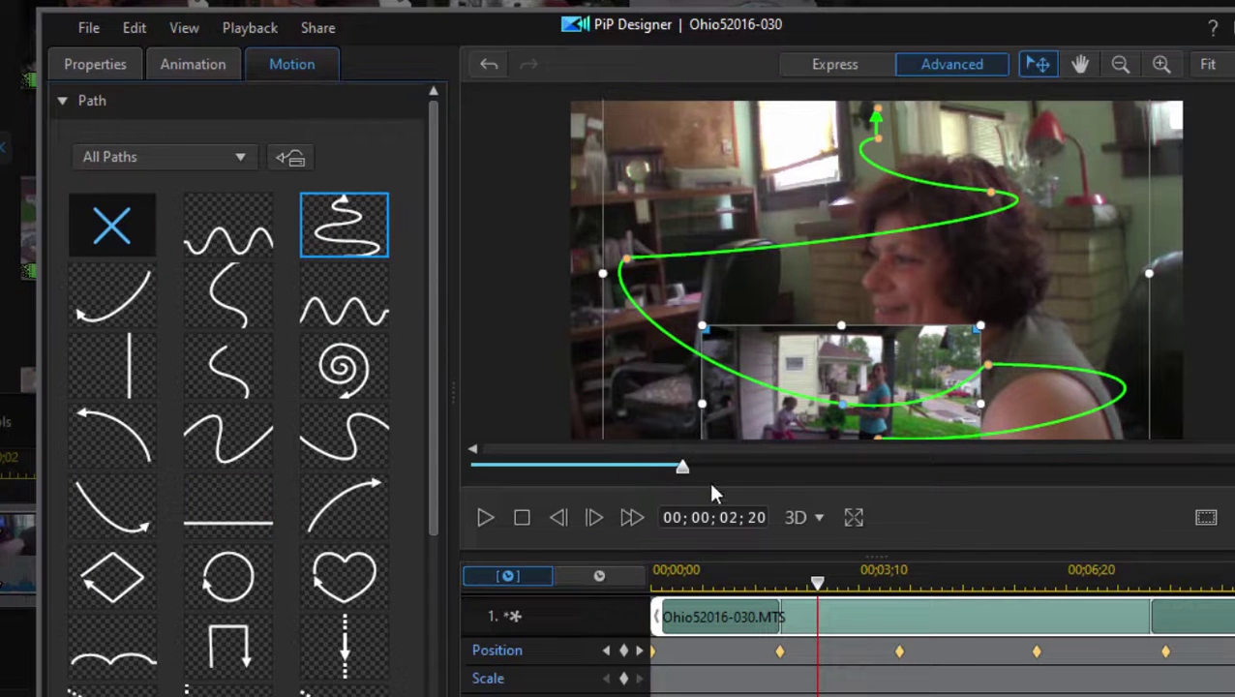
{"action": "left_click_drag", "start_coordinate": [684, 474], "coordinate": [963, 436]}
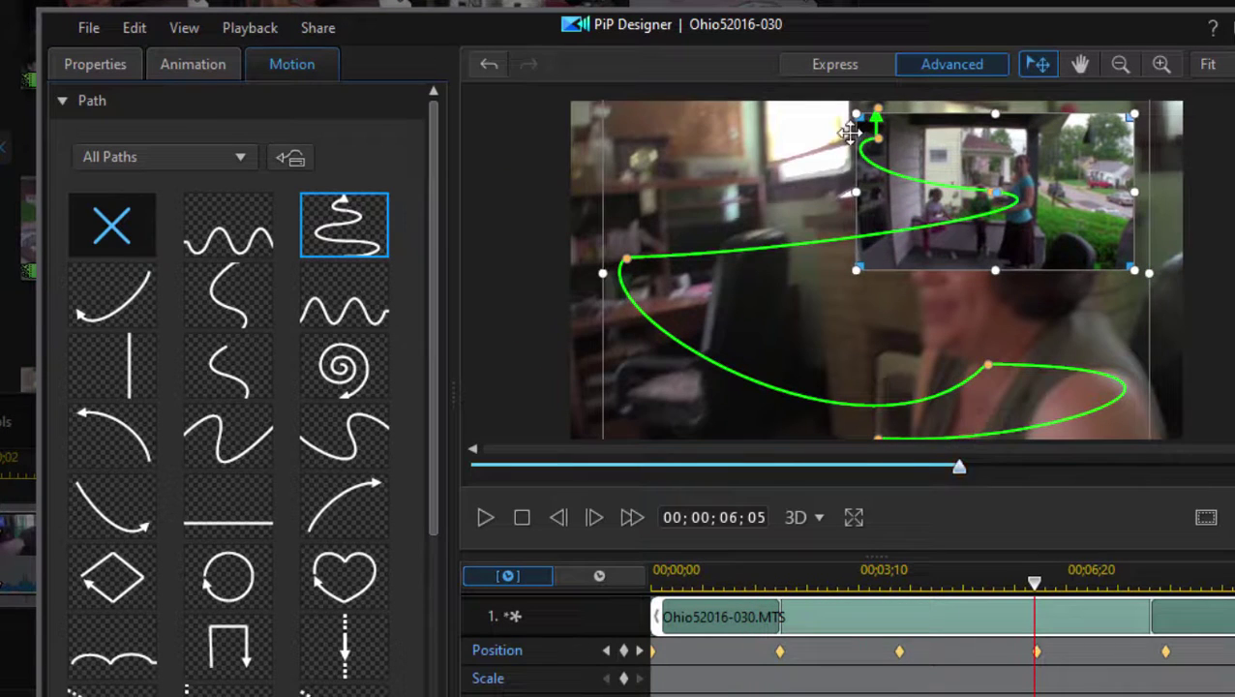
Move the path's end point to the upper-left corner and reshape the final curve.
{"action": "left_click_drag", "start_coordinate": [879, 114], "coordinate": [600, 134]}
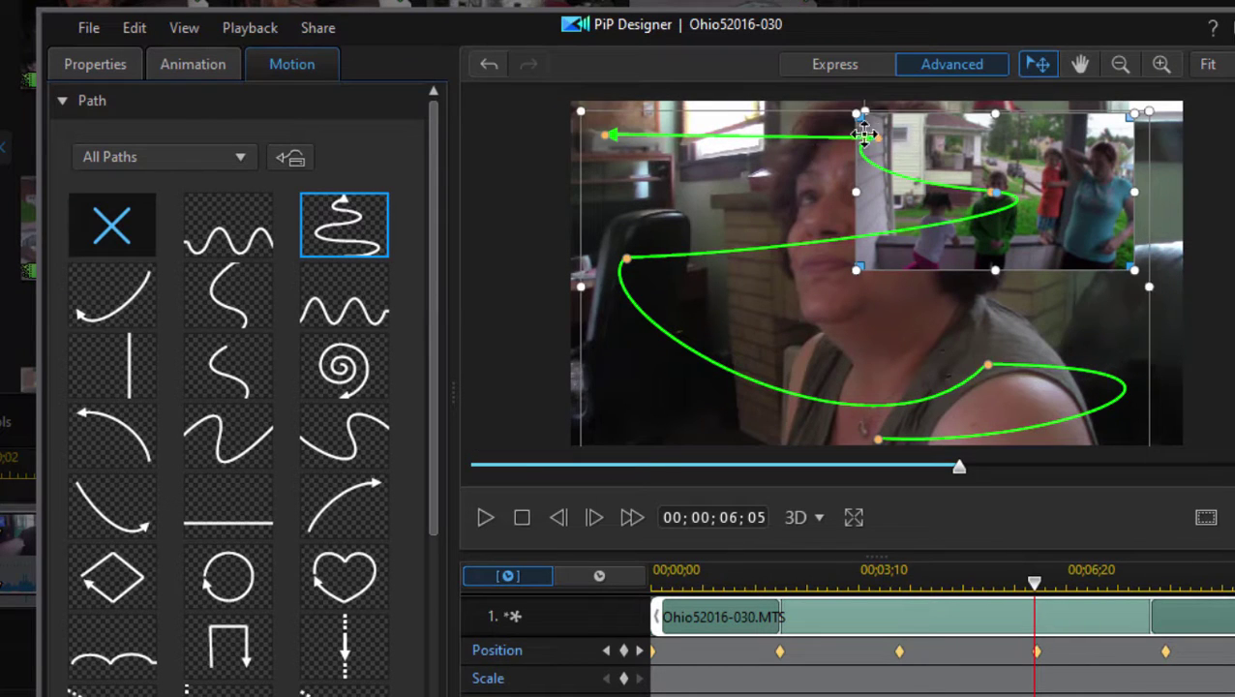
{"action": "left_click_drag", "start_coordinate": [866, 134], "coordinate": [791, 177]}
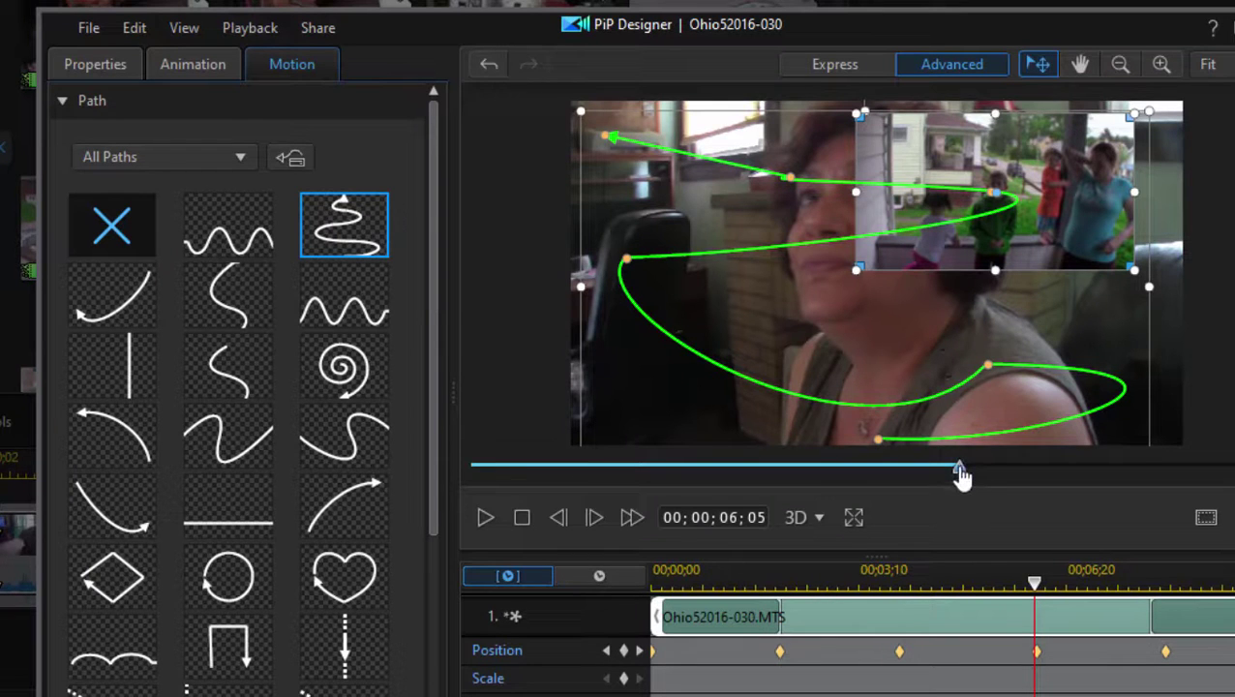
{"action": "left_click_drag", "start_coordinate": [959, 474], "coordinate": [1202, 463]}
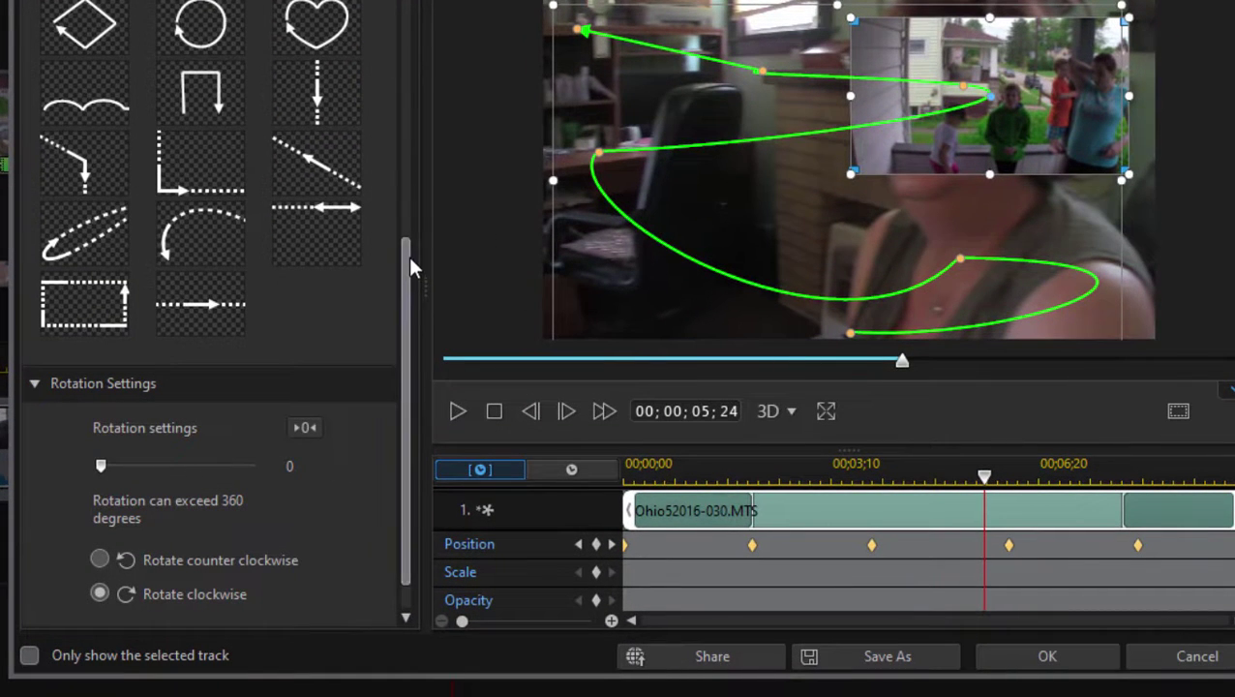
Expand Motion Blur to show blur length and density, leaving its checkbox unticked.
{"action": "scroll", "coordinate": [409, 256], "scroll_direction": "down", "scroll_amount": 1}
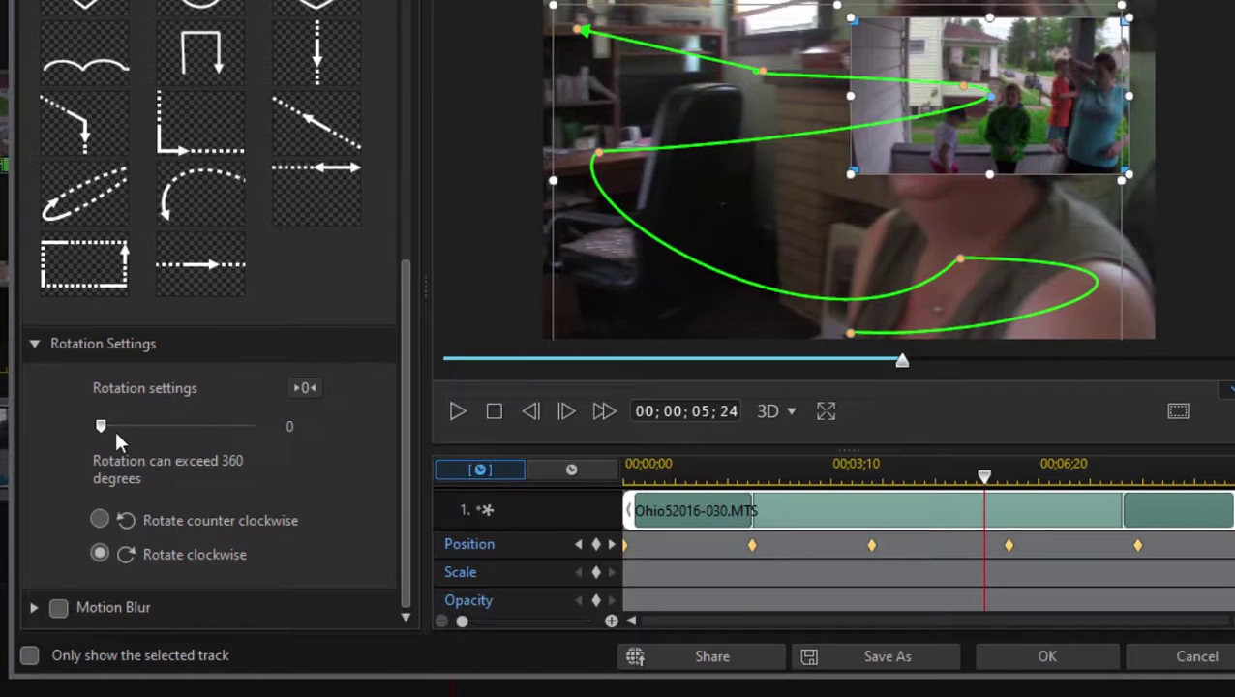
{"action": "left_click", "coordinate": [34, 607]}
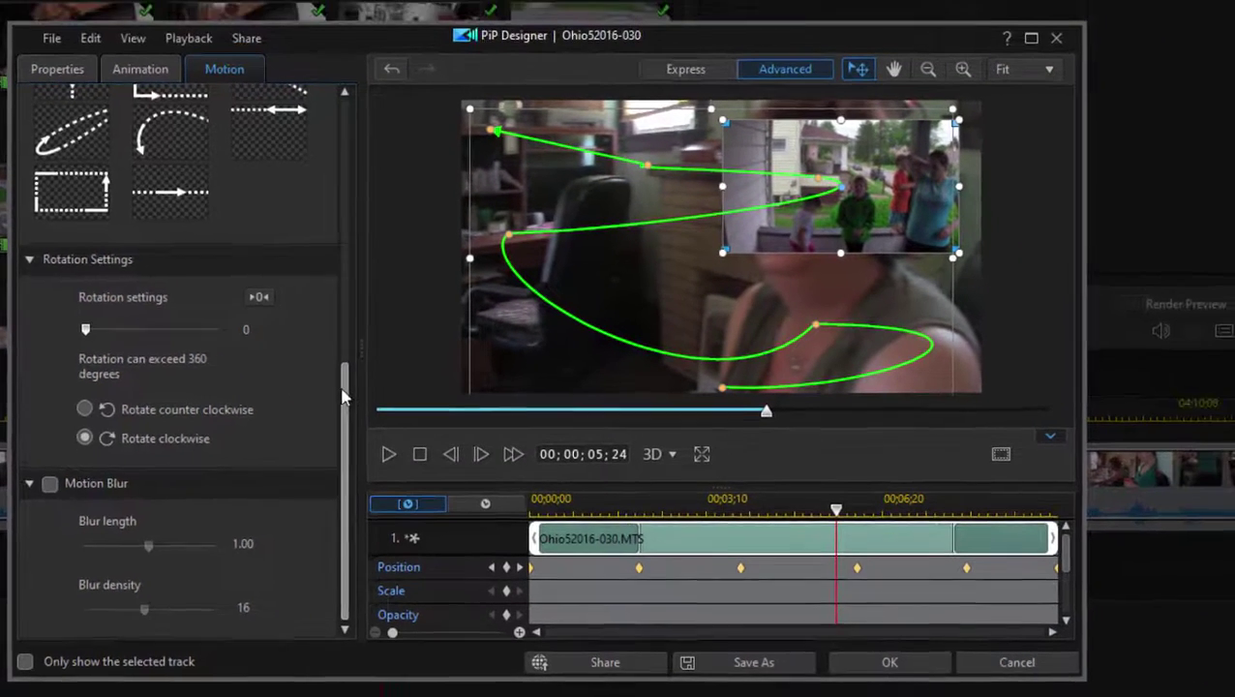
{"action": "scroll", "coordinate": [343, 129], "scroll_direction": "up", "scroll_amount": 10}
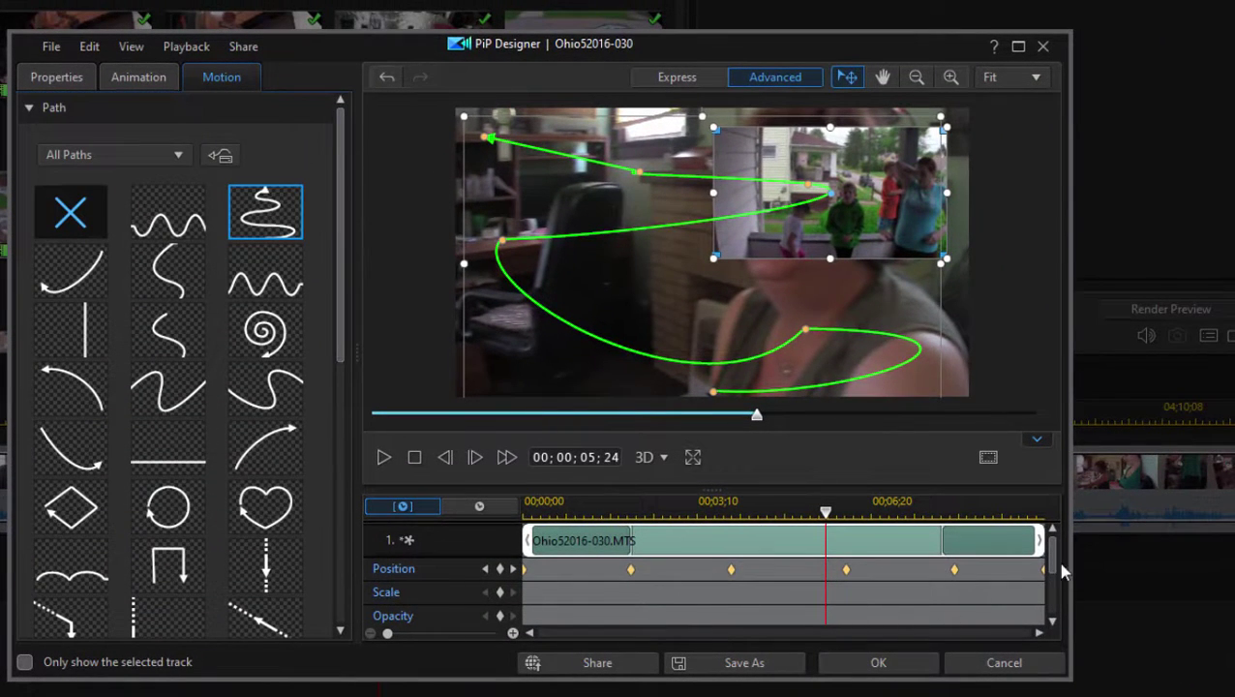
Drag all five Position keyframes leftward, bunching them near the clip's start.
{"action": "left_click", "coordinate": [631, 571]}
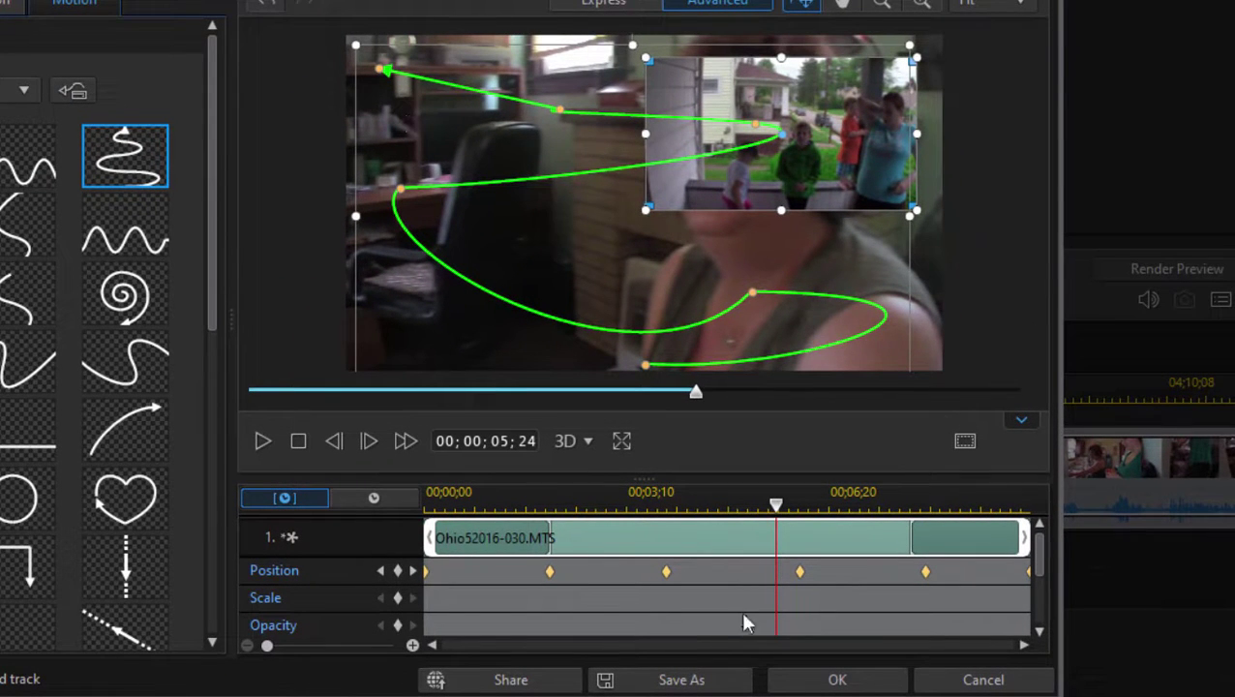
{"action": "left_click_drag", "start_coordinate": [548, 572], "coordinate": [486, 581]}
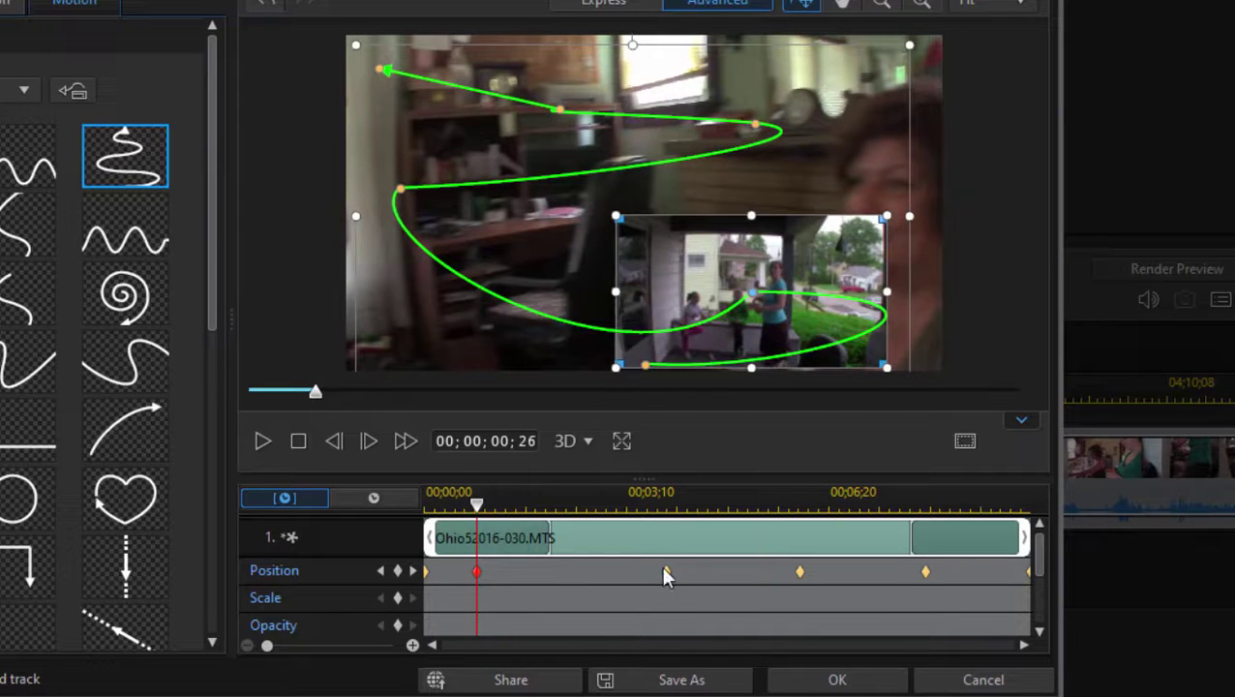
{"action": "left_click_drag", "start_coordinate": [665, 577], "coordinate": [513, 591]}
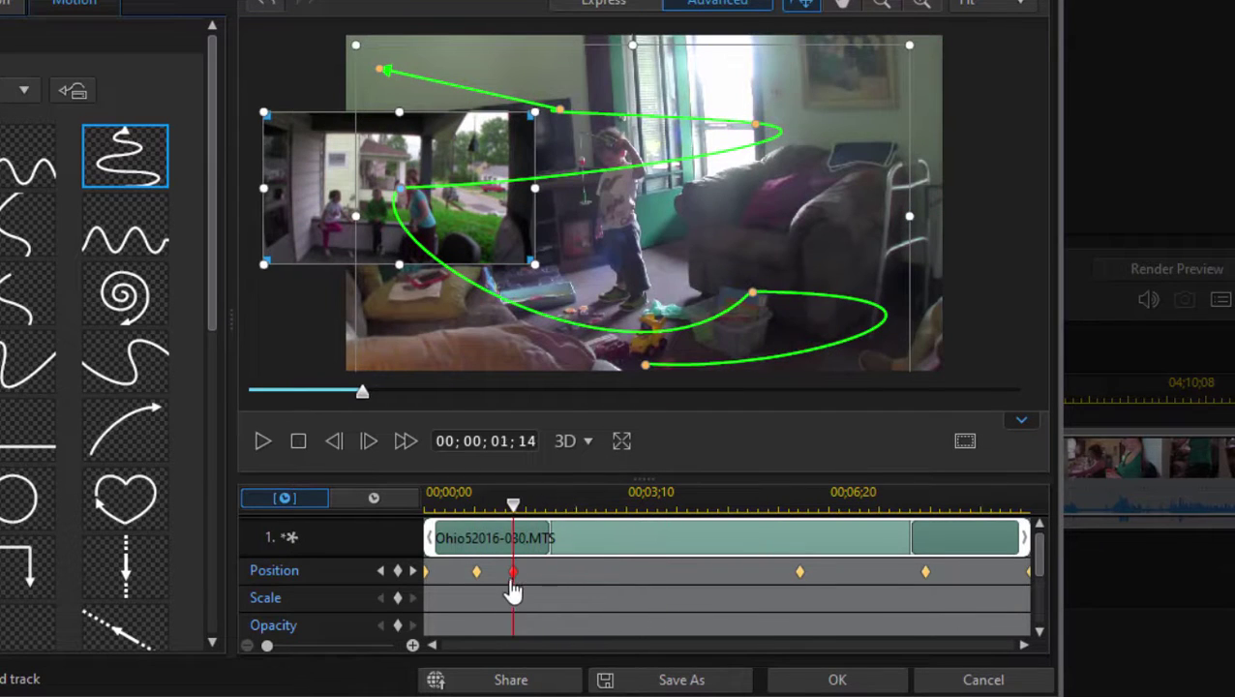
{"action": "left_click_drag", "start_coordinate": [802, 578], "coordinate": [555, 578]}
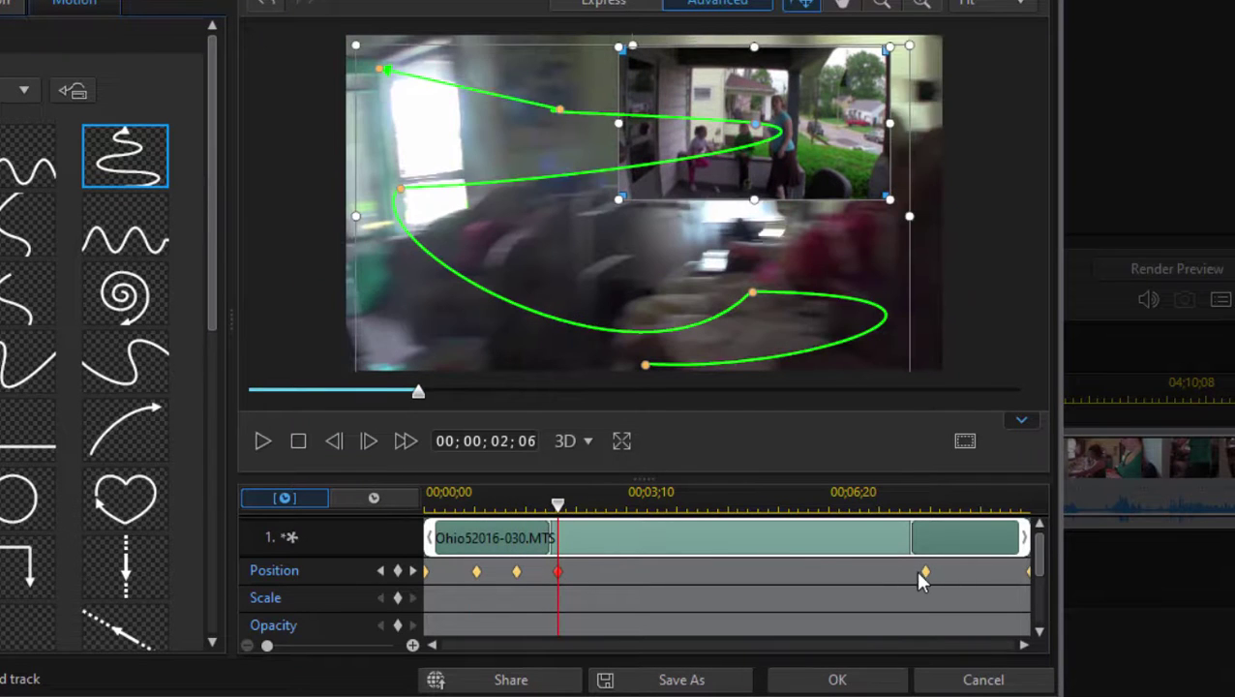
{"action": "left_click_drag", "start_coordinate": [917, 576], "coordinate": [601, 575]}
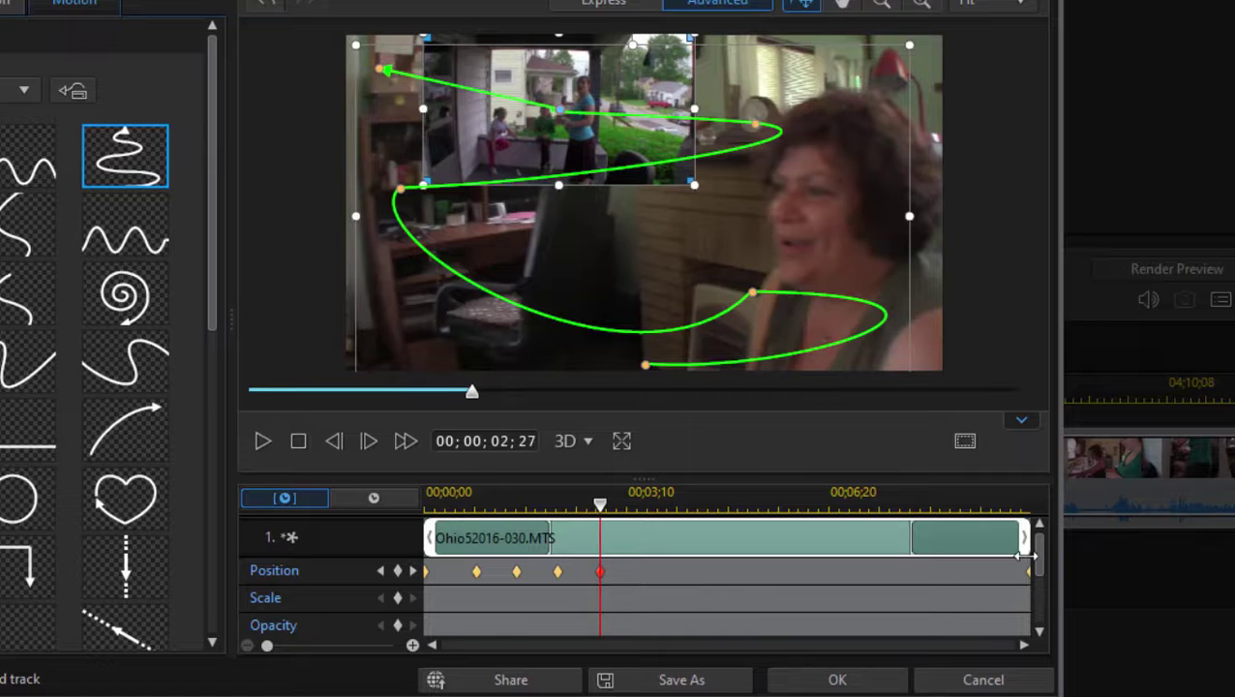
{"action": "left_click_drag", "start_coordinate": [1034, 575], "coordinate": [640, 592]}
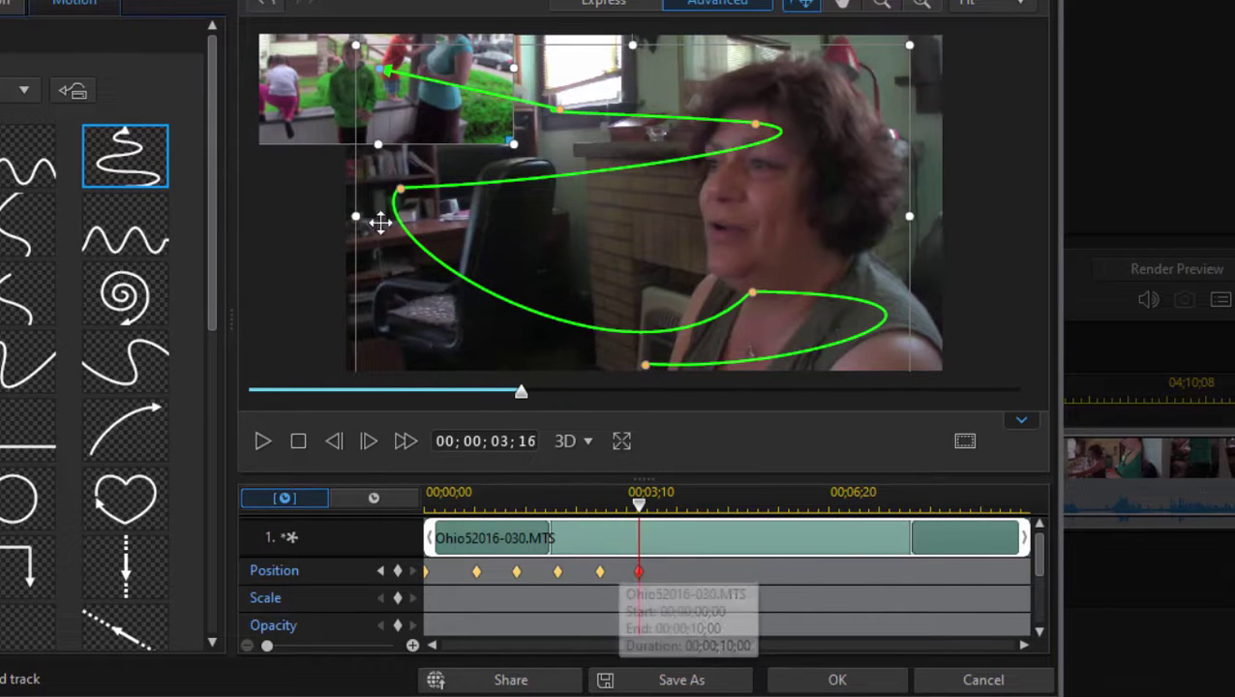
Fine-tune the last keyframe, bring the final inset position inside the frame, and add a path node.
{"action": "left_click_drag", "start_coordinate": [513, 390], "coordinate": [352, 391]}
{"action": "left_click_drag", "start_coordinate": [249, 392], "coordinate": [704, 360]}
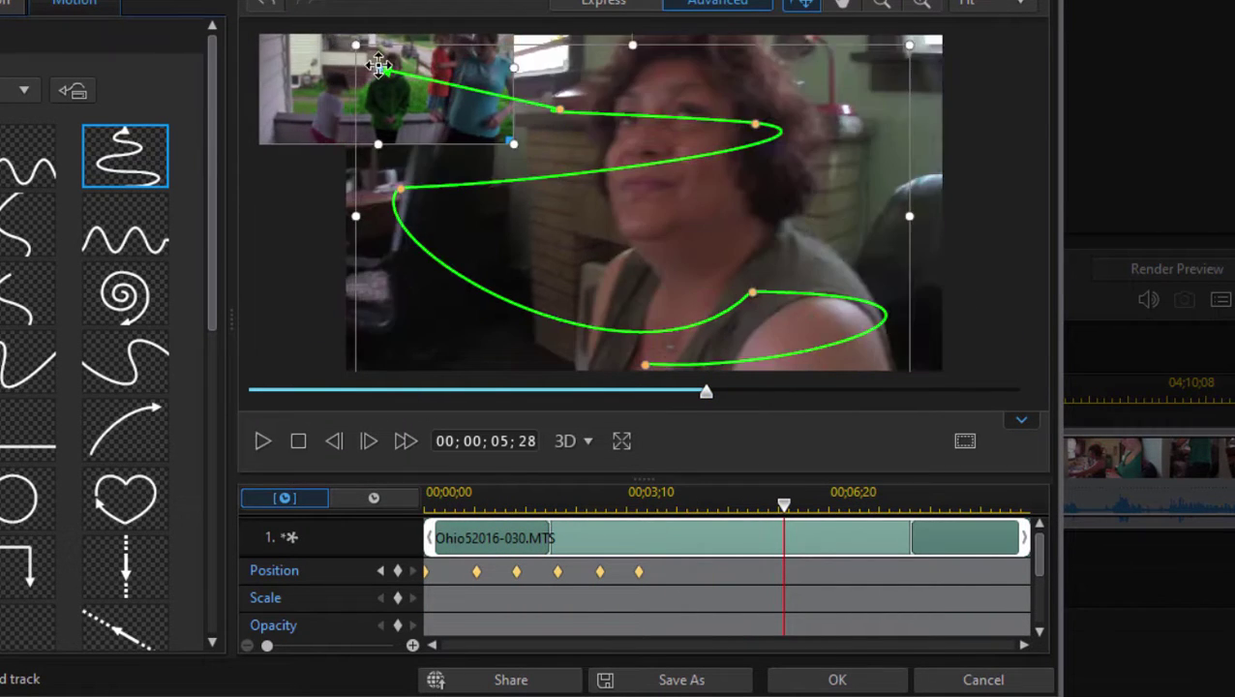
{"action": "left_click_drag", "start_coordinate": [374, 60], "coordinate": [559, 111]}
{"action": "left_click", "coordinate": [652, 121]}
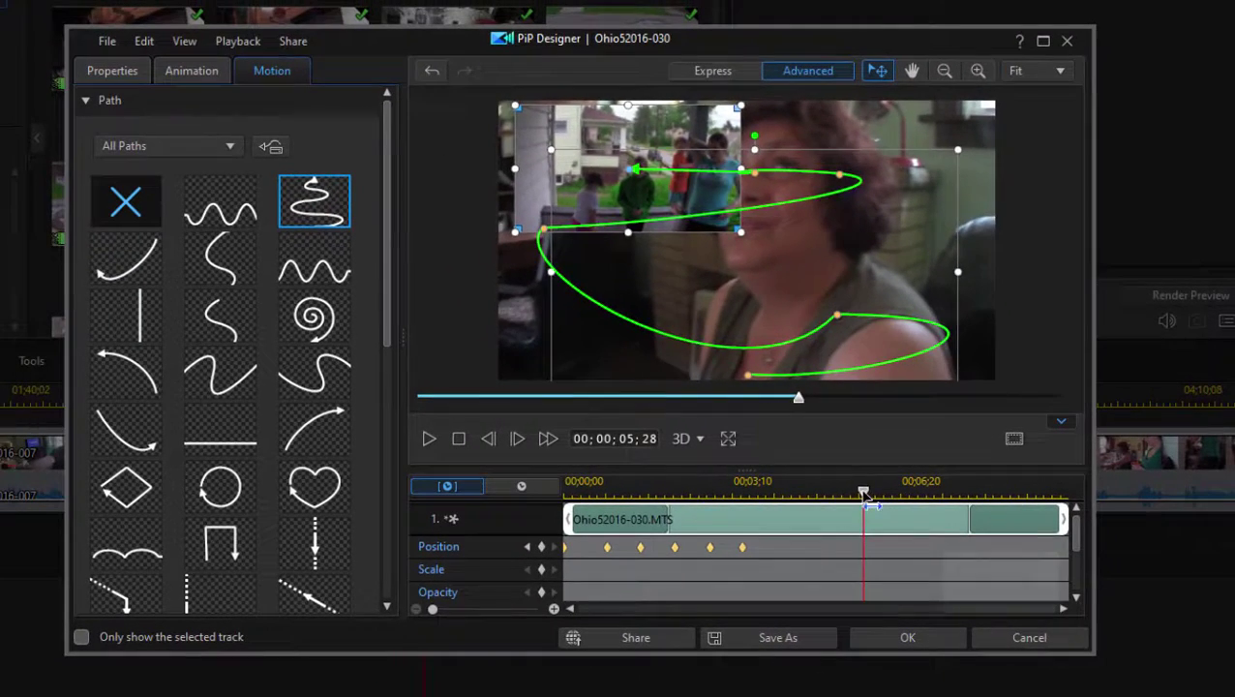
{"action": "left_click_drag", "start_coordinate": [865, 495], "coordinate": [832, 499]}
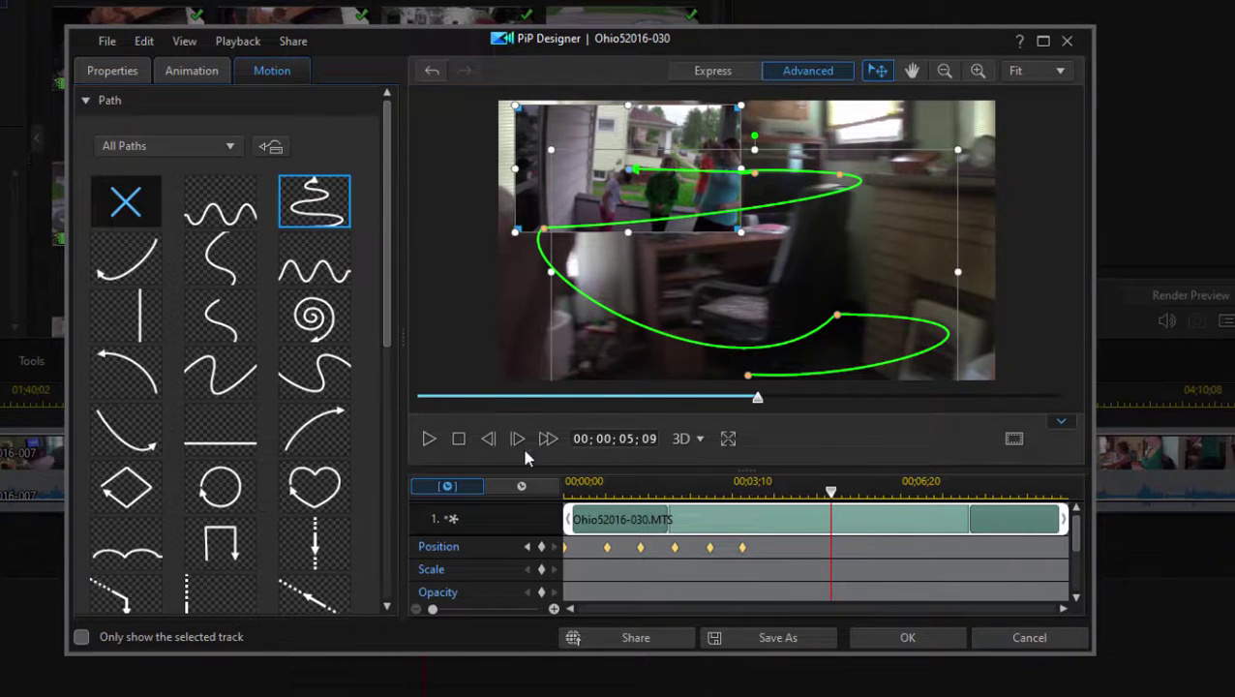
Collapse the Path presets and return to the overlay's object property settings.
{"action": "left_click_drag", "start_coordinate": [386, 340], "coordinate": [366, 573]}
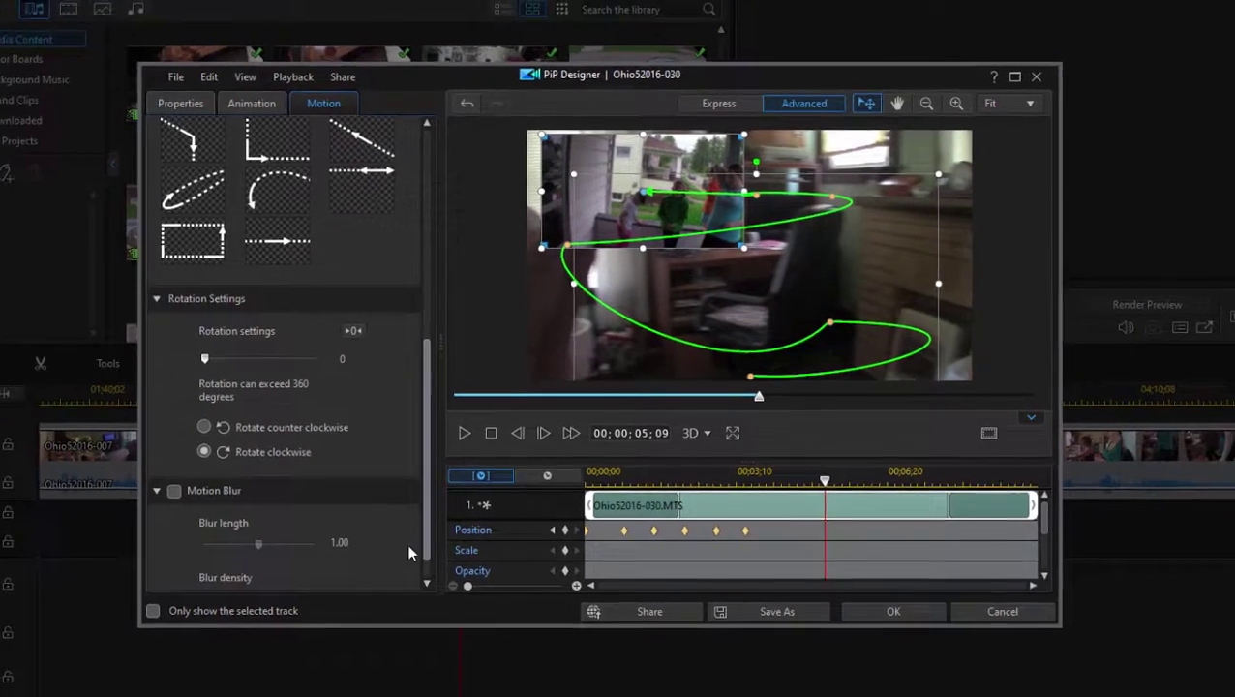
{"action": "left_click_drag", "start_coordinate": [427, 547], "coordinate": [432, 270]}
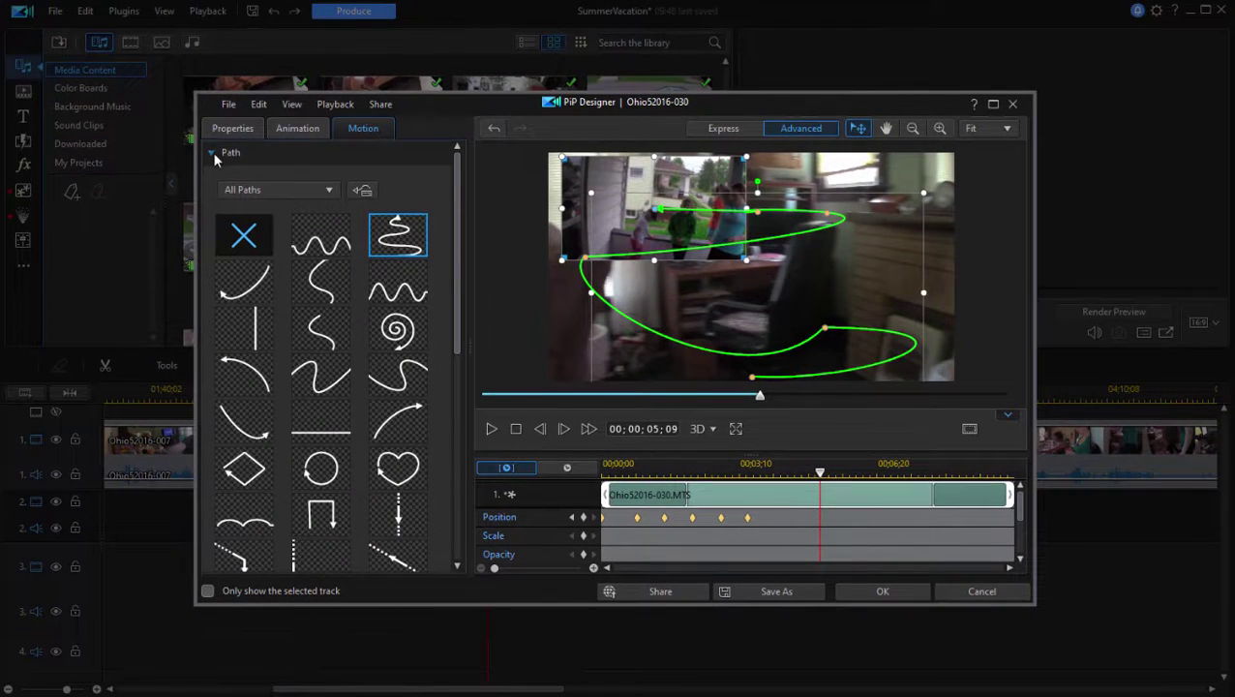
{"action": "left_click", "coordinate": [212, 152]}
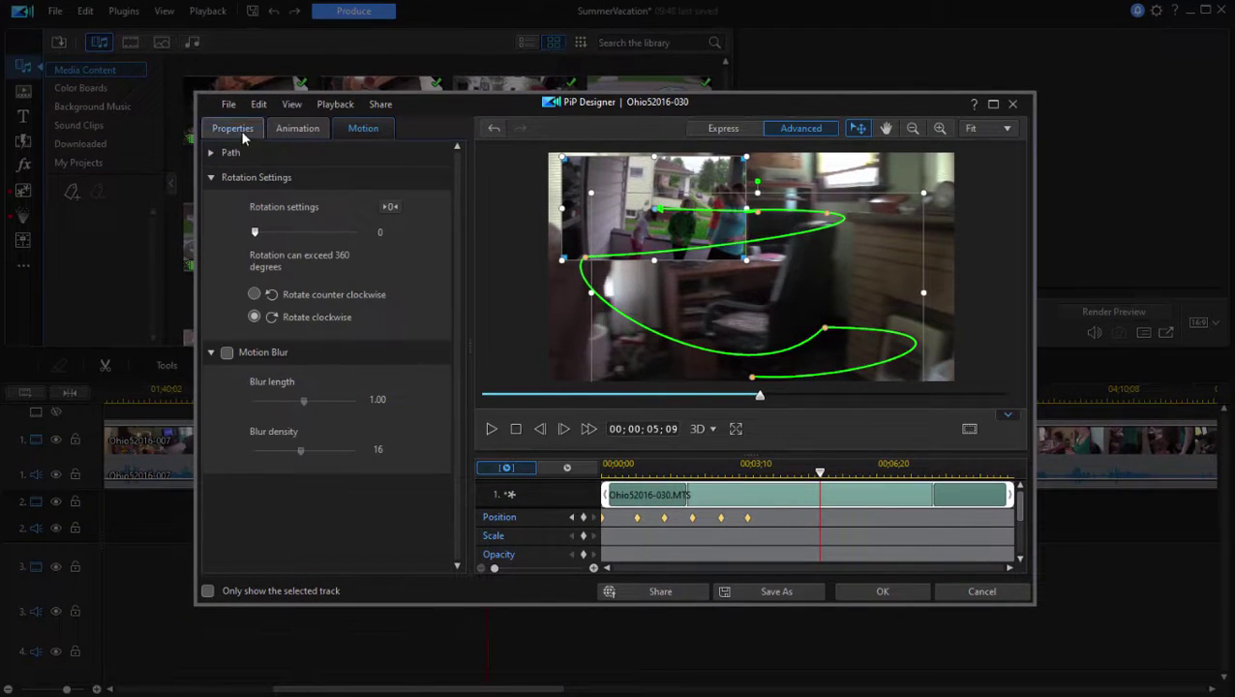
{"action": "left_click", "coordinate": [238, 131]}
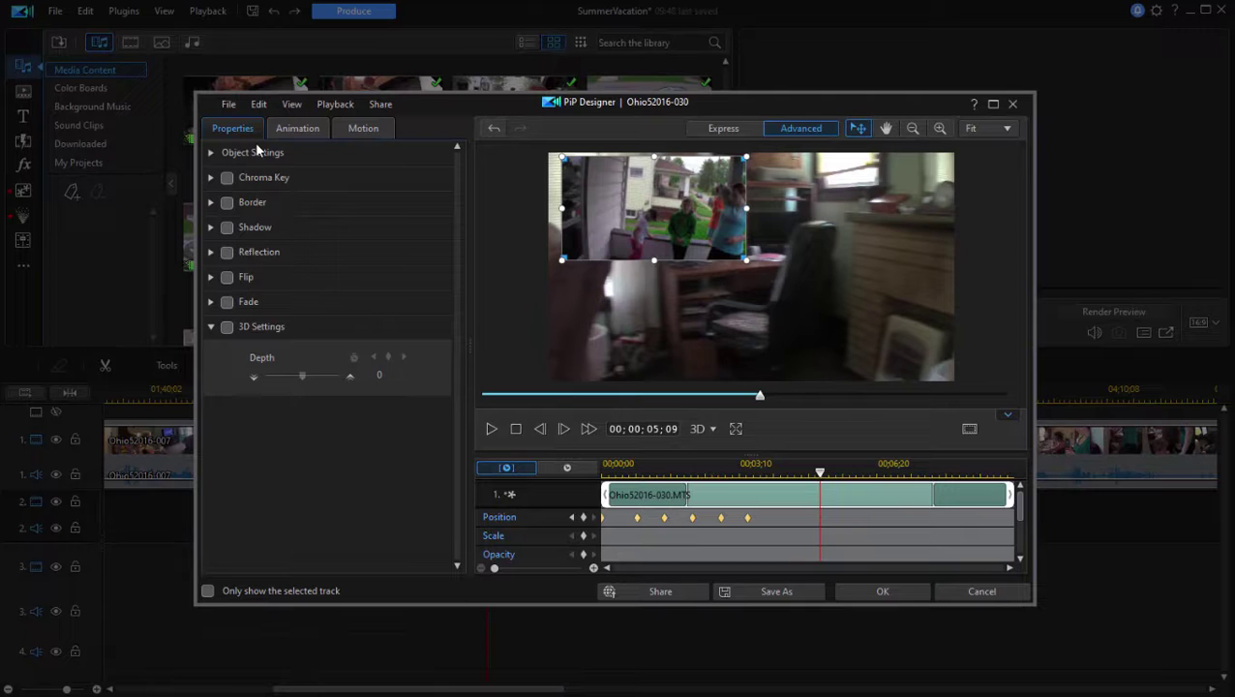